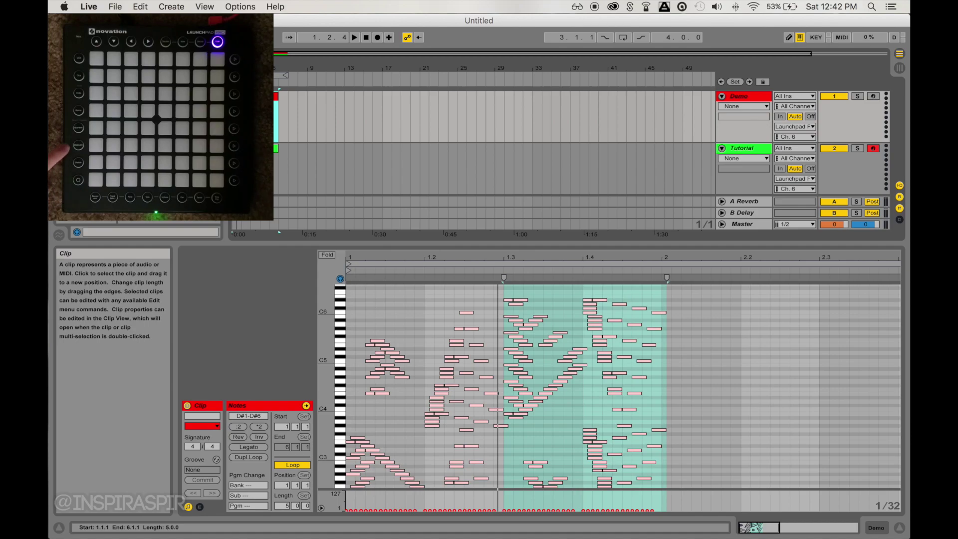
# - Play back the Demo clip to preview its light effect on the Launchpad
pyautogui.press('space')
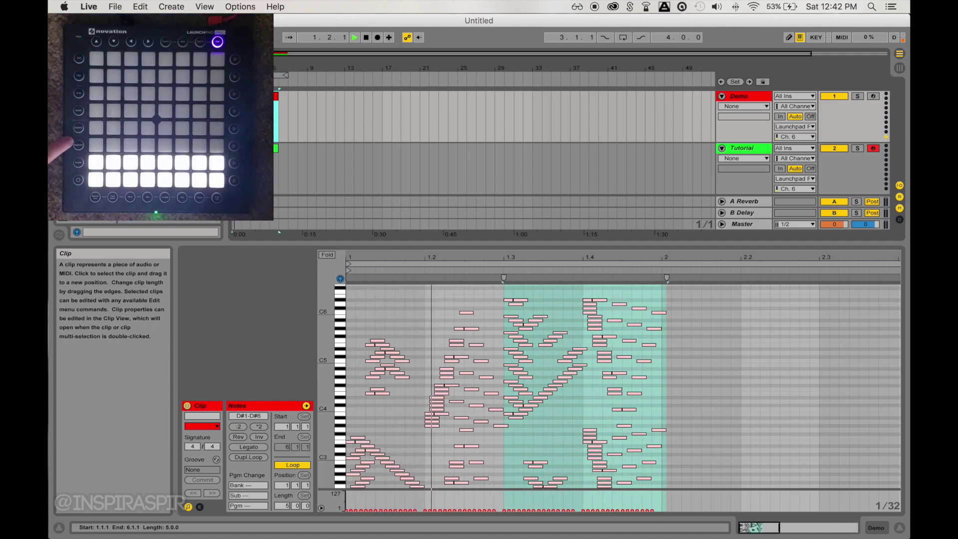
pyautogui.press('space')
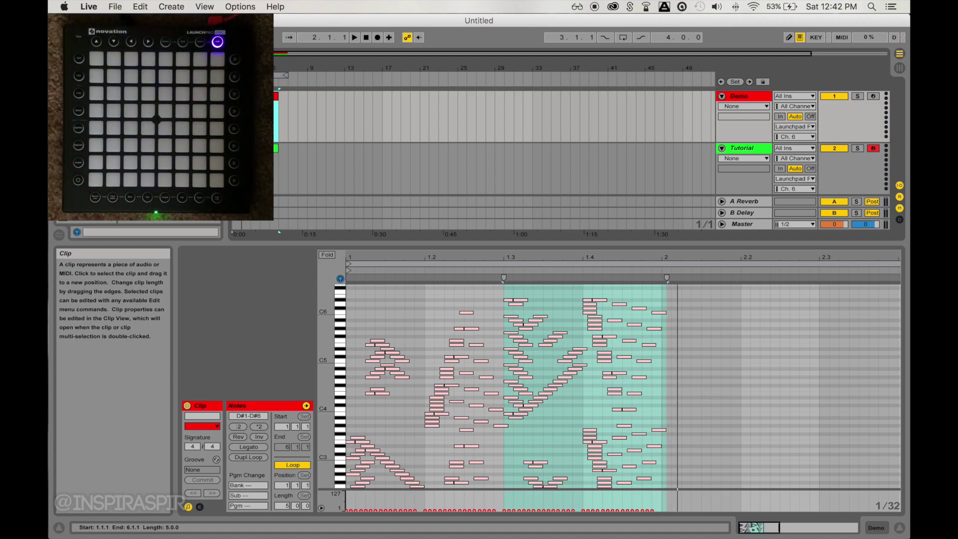
pyautogui.doubleClick(260, 96)
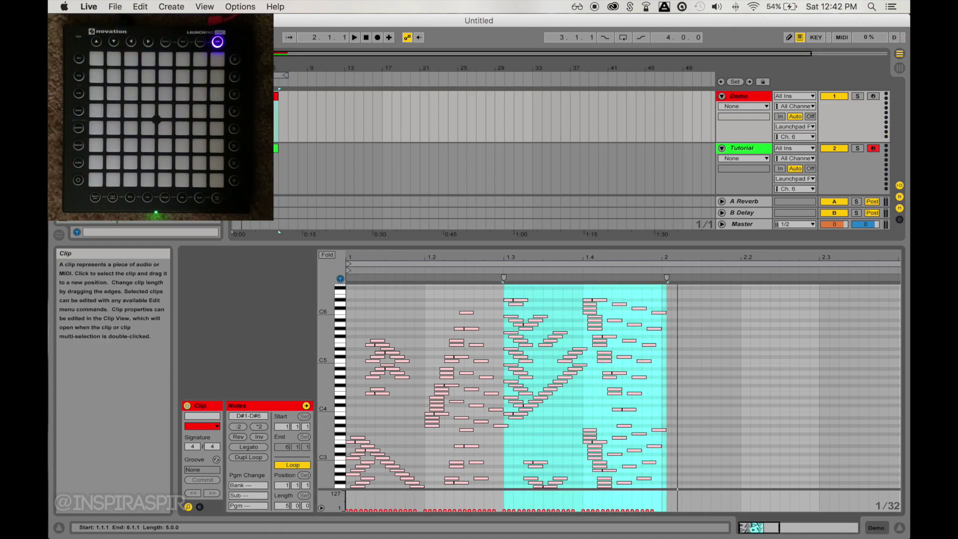
pyautogui.click(259, 96)
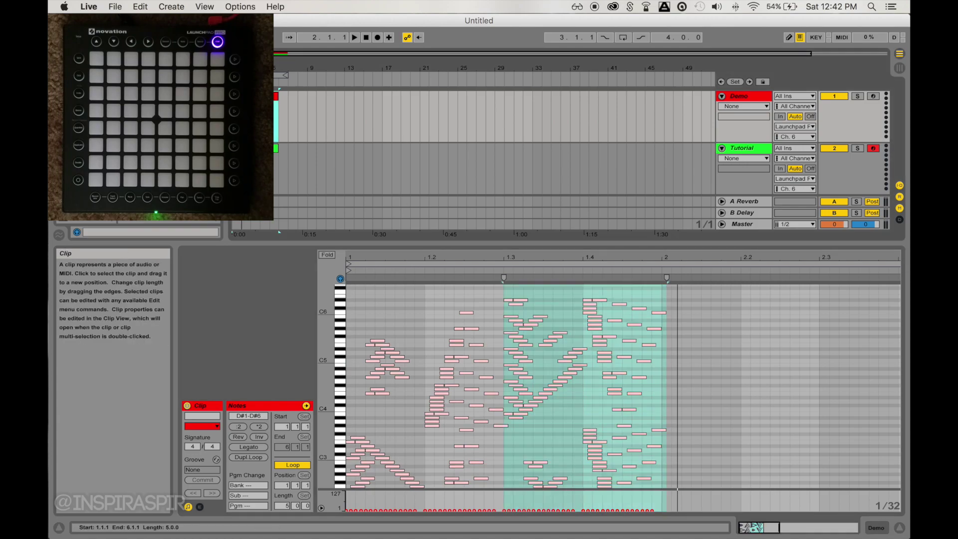
pyautogui.press('space')
pyautogui.press('space')
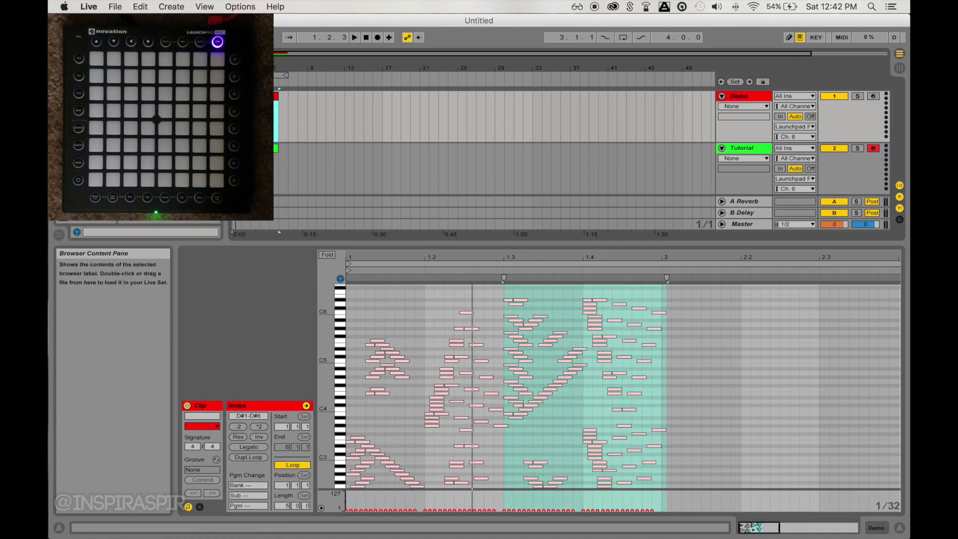
# - Open the empty Tutorial clip in the note editor, solo its track and run playback briefly
pyautogui.click(292, 169)
pyautogui.moveTo(451, 247); pyautogui.dragTo(451, 268)
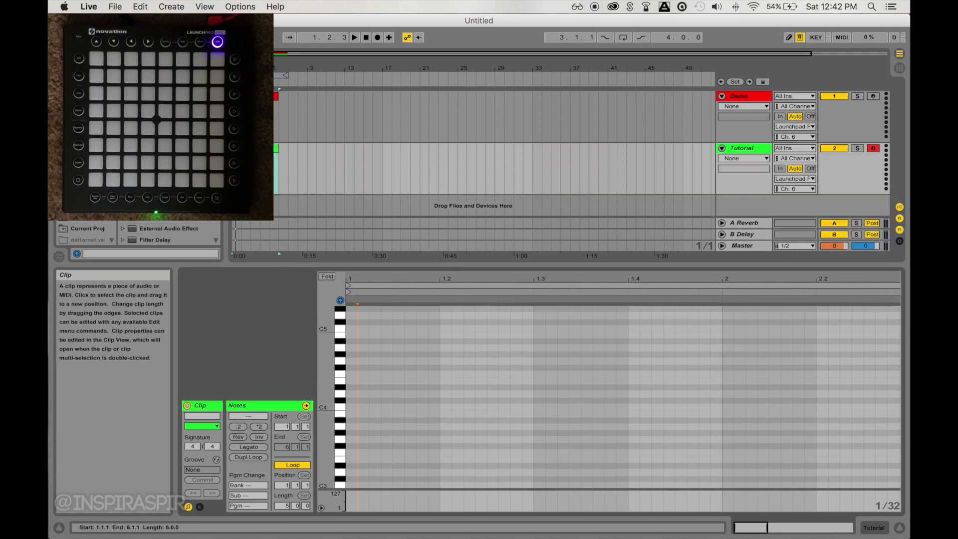
pyautogui.click(857, 149)
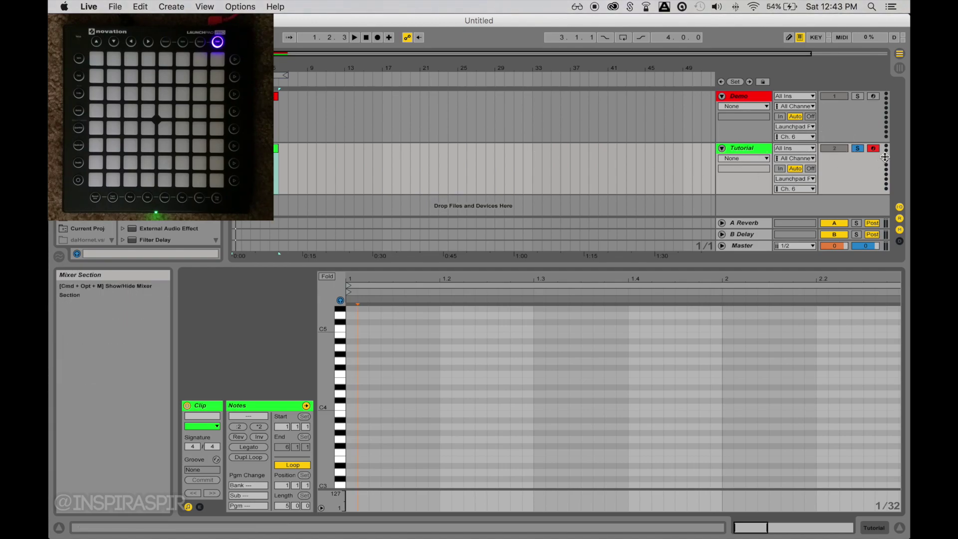
pyautogui.press('space')
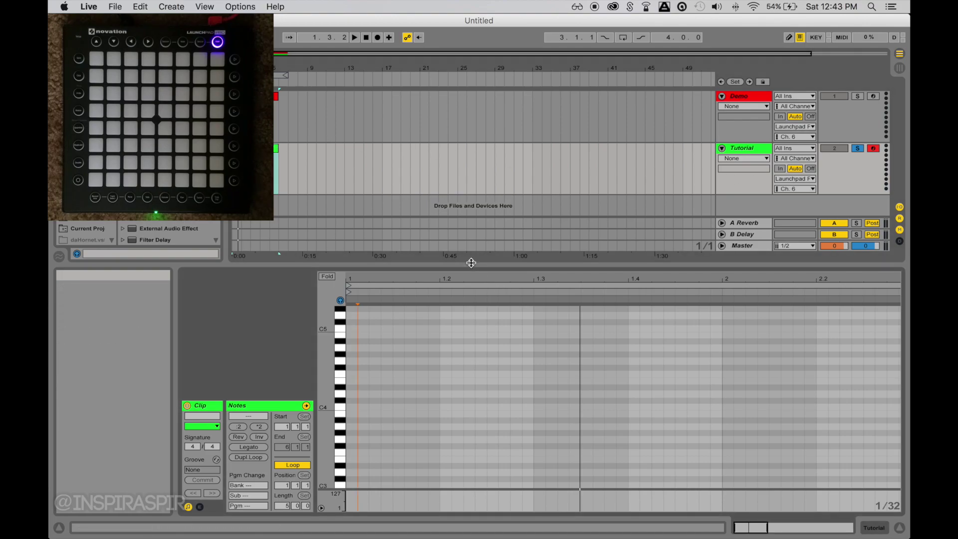
# - Enlarge the note editor of the Tutorial clip and place the insert marker at 1.1.1
pyautogui.moveTo(470, 264); pyautogui.dragTo(500, 32)
pyautogui.click(349, 262)
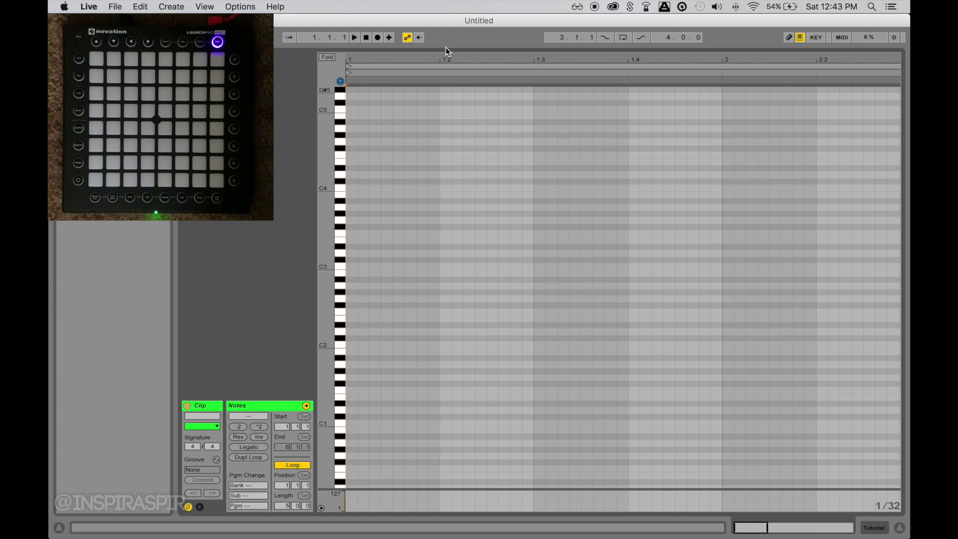
pyautogui.moveTo(445, 47); pyautogui.dragTo(466, 253)
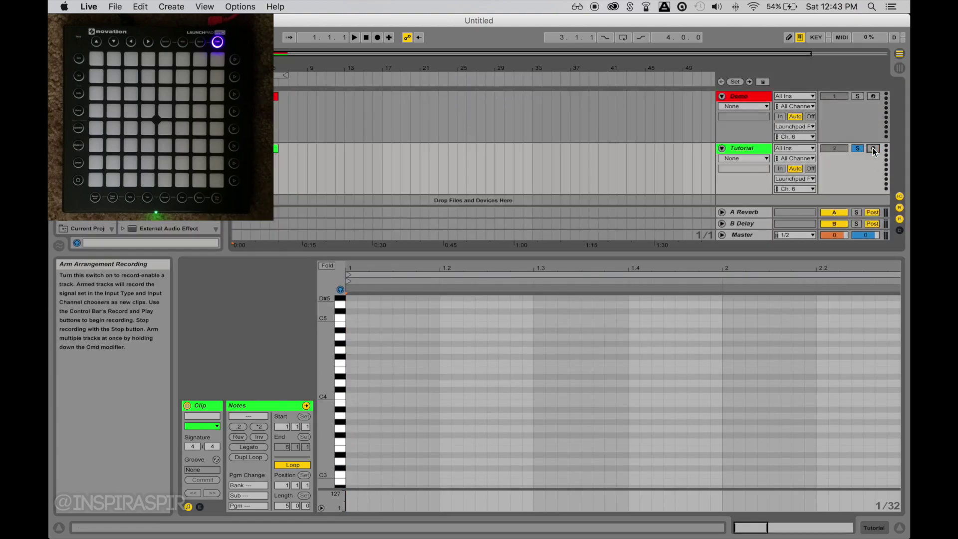
pyautogui.moveTo(705, 255); pyautogui.dragTo(721, 39)
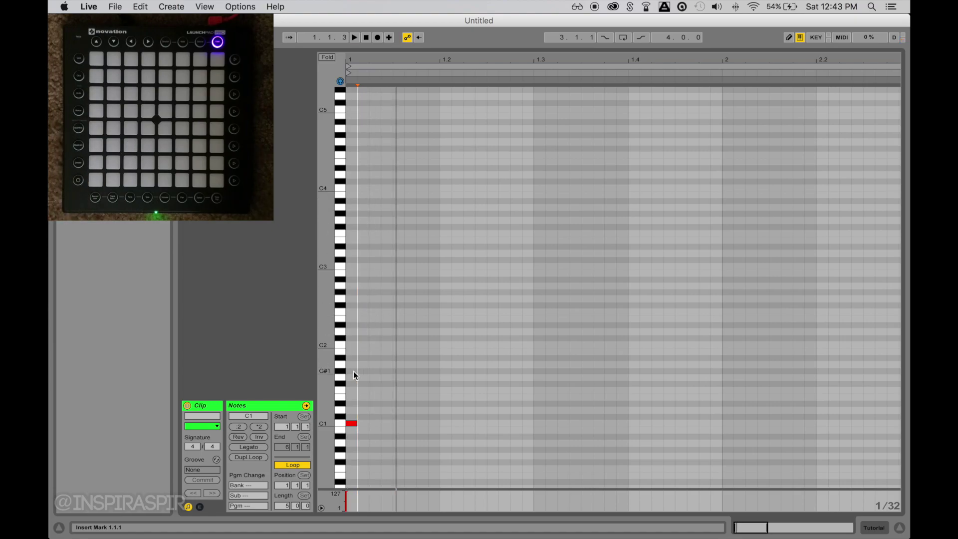
# - Delete the C1 test note at the start of the Tutorial clip
pyautogui.moveTo(348, 382); pyautogui.dragTo(400, 434)
pyautogui.press('Delete')
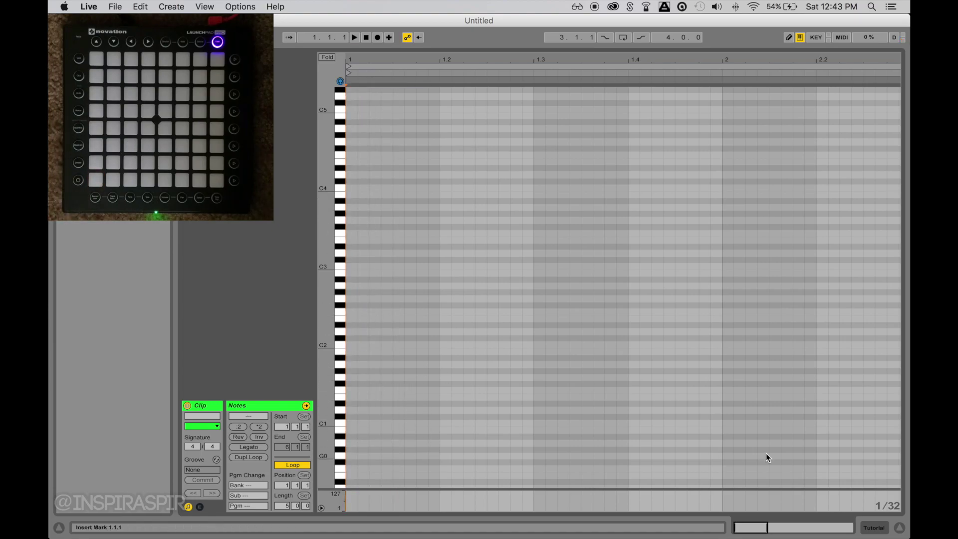
pyautogui.moveTo(752, 526)
pyautogui.mouseDown()
pyautogui.moveTo(752, 499)
pyautogui.moveTo(753, 527)
pyautogui.mouseUp()
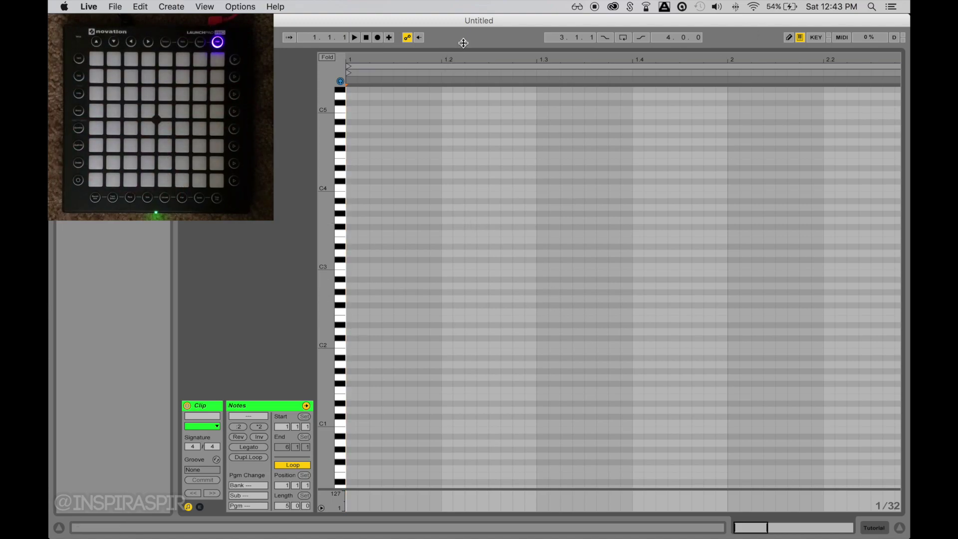
# - Bring the tracks back into view, solo the Demo track and play its clip as a reference
pyautogui.moveTo(463, 43); pyautogui.dragTo(462, 199)
pyautogui.scroll(1, 275, 121)
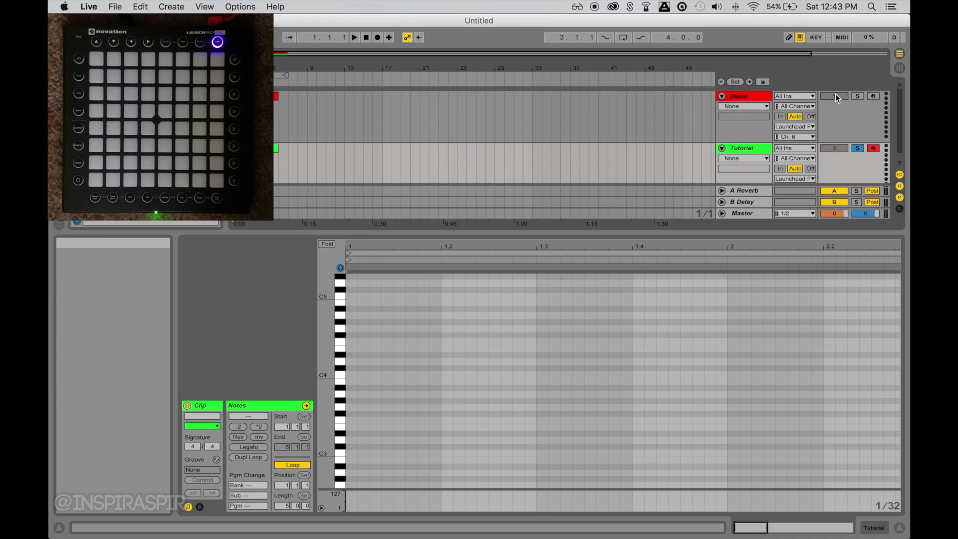
pyautogui.click(265, 97)
pyautogui.press('space')
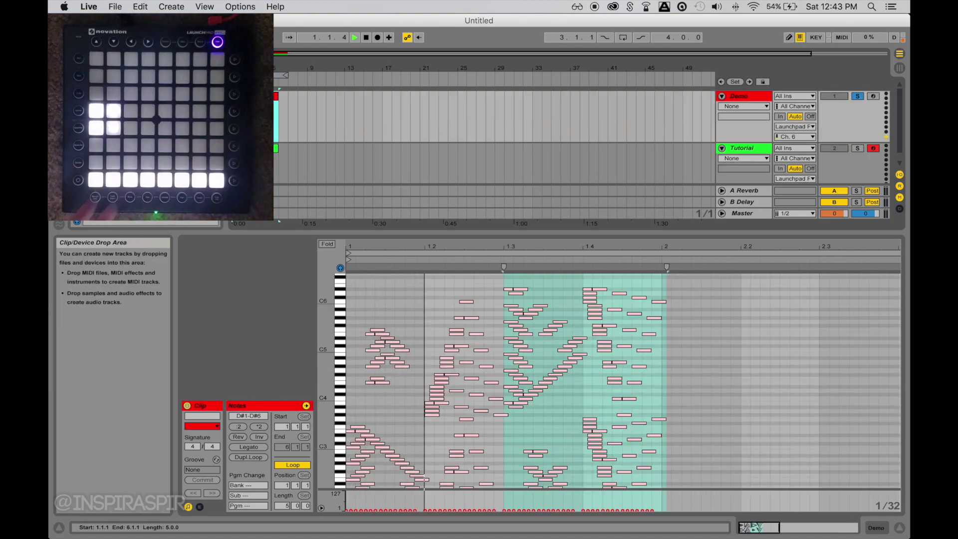
pyautogui.scroll(-1, 362, 143)
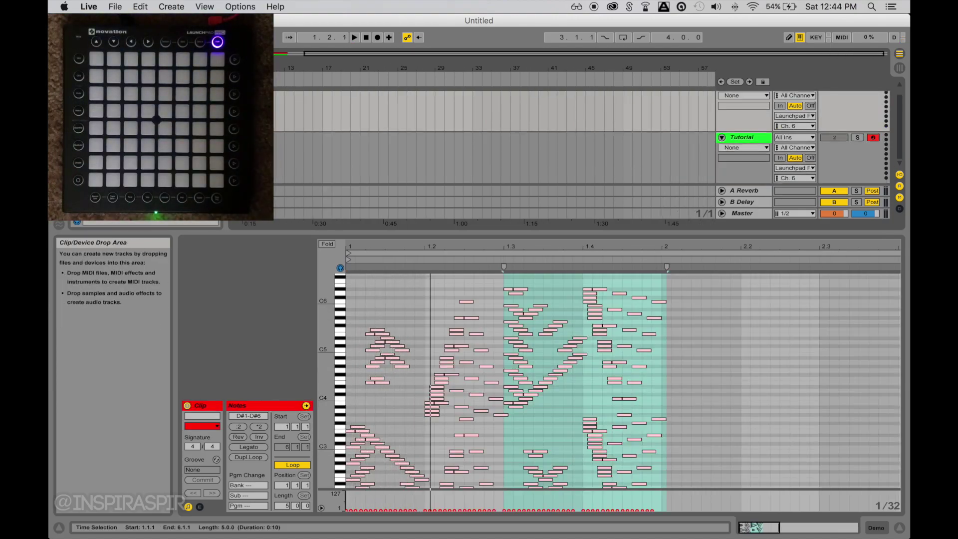
# - Solo the Tutorial track, reopen its clip and enlarge the note editor for step entry of notes
pyautogui.click(857, 138)
pyautogui.click(268, 138)
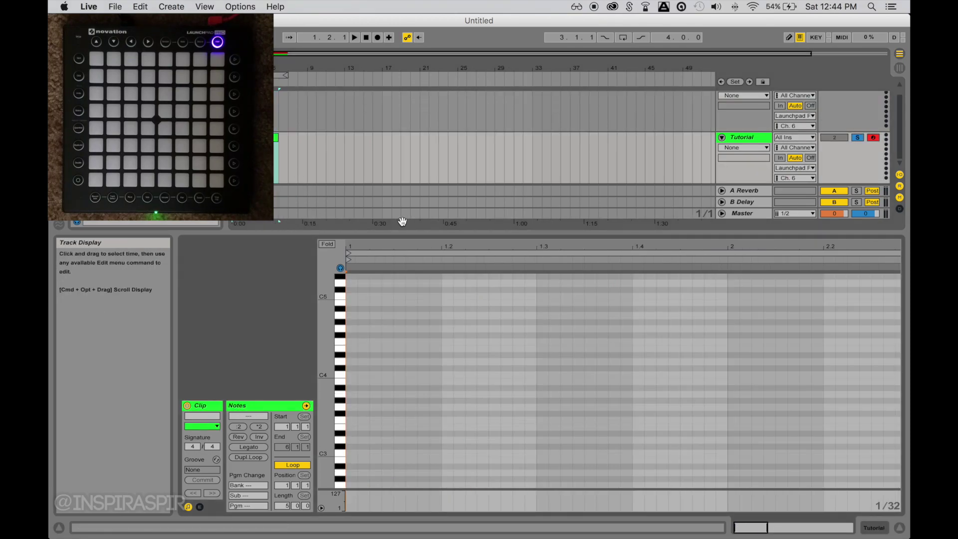
pyautogui.moveTo(404, 230); pyautogui.dragTo(401, 89)
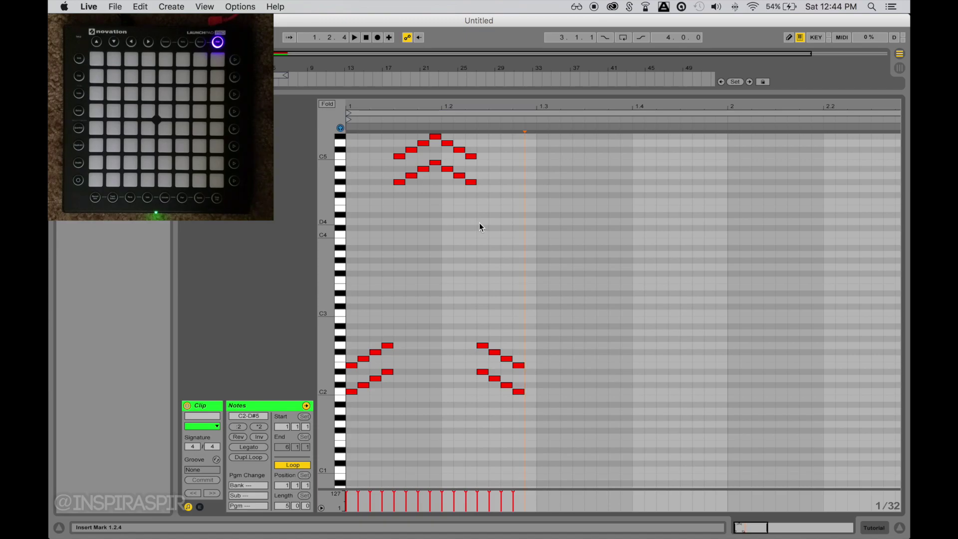
# - Play back the Tutorial clip's first 1/32-note light sweep to check it on the Launchpad
pyautogui.press('space')
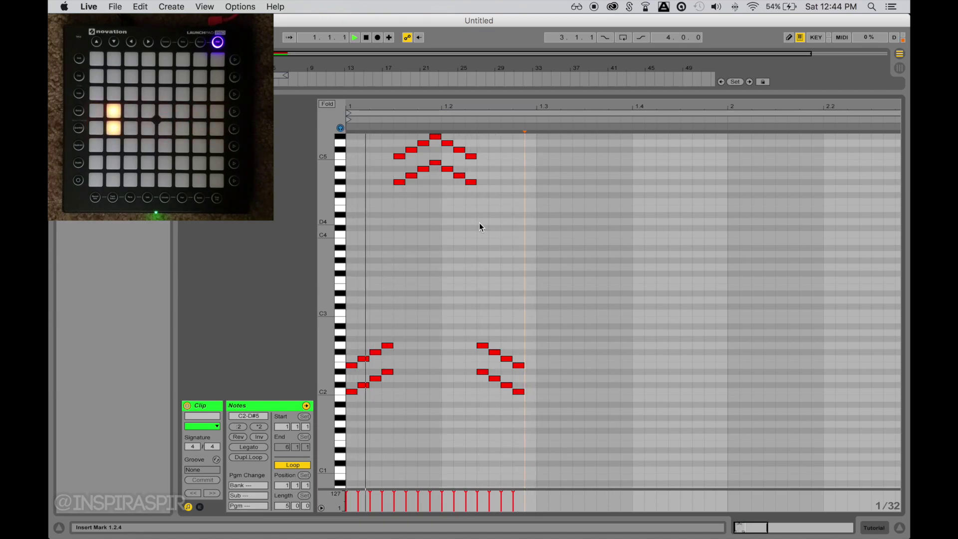
pyautogui.press('space')
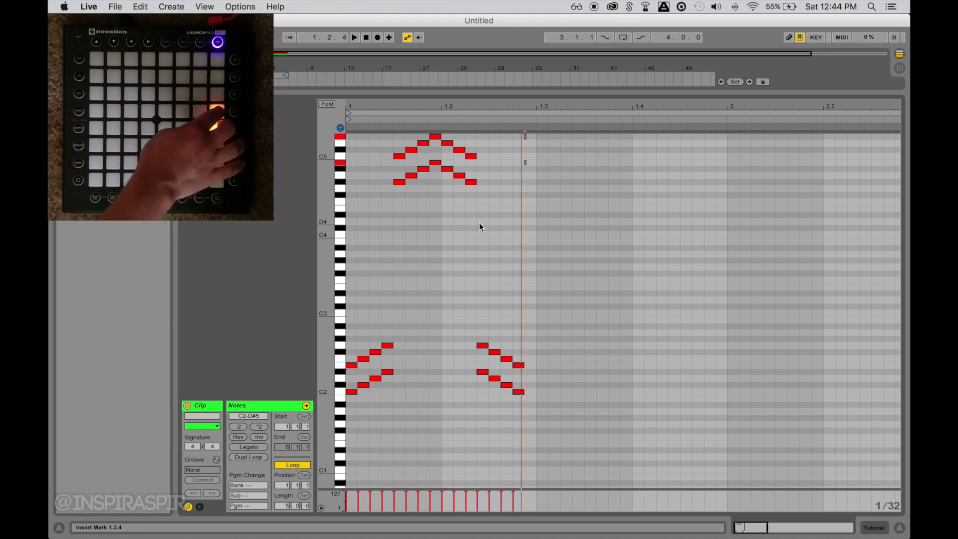
pyautogui.press('space')
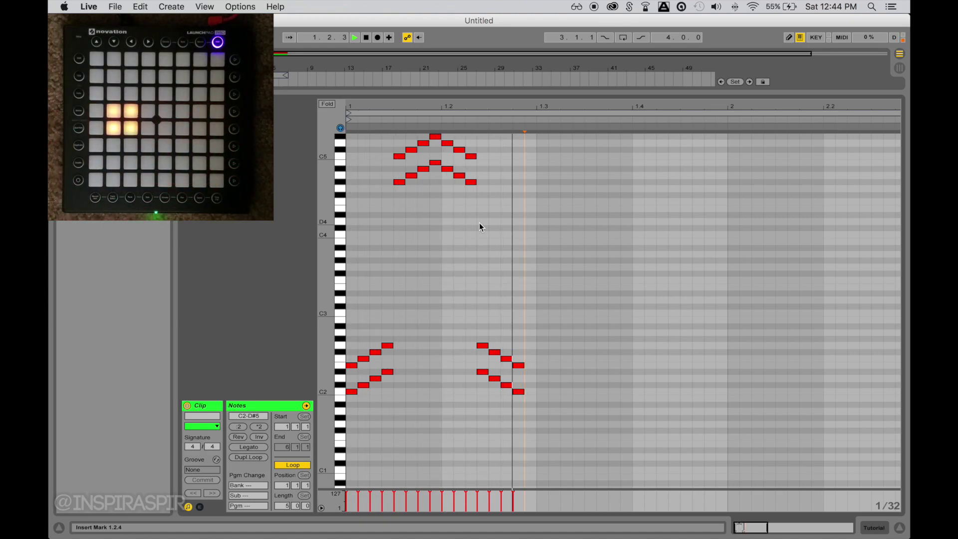
pyautogui.press('space')
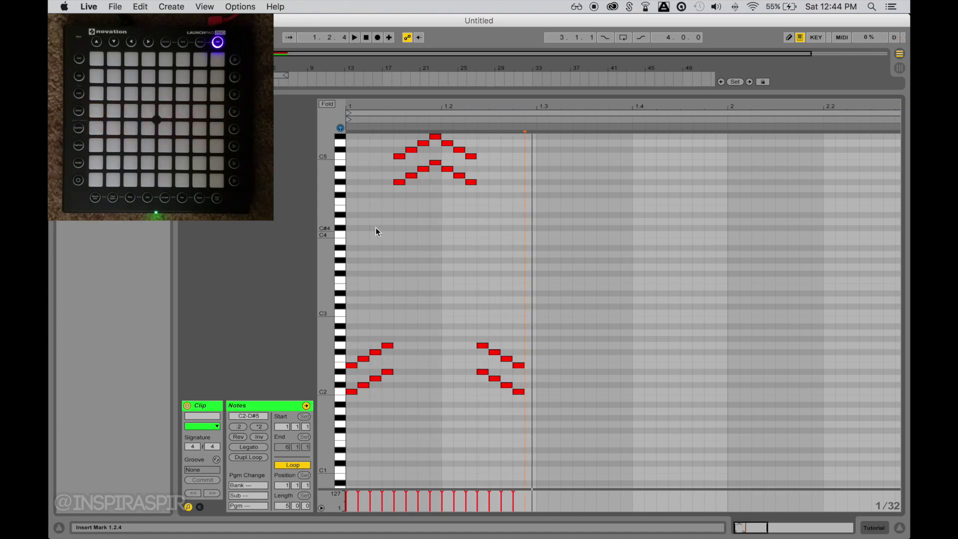
# - Step-enter another row of 1/32 notes in the Tutorial clip, undoing the wrong entry, and return the insert marker to the clip's start
pyautogui.click(349, 223)
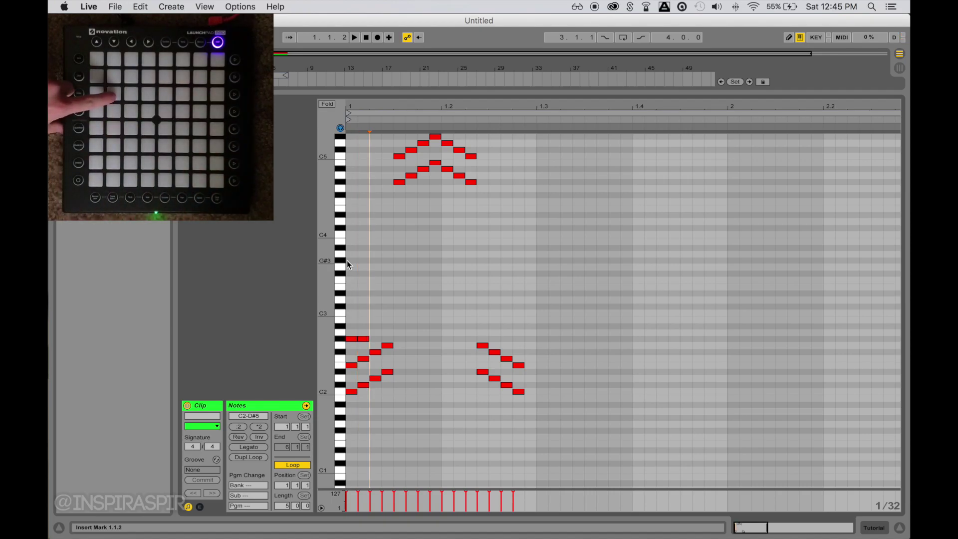
pyautogui.press('super+z')
pyautogui.press('Left')
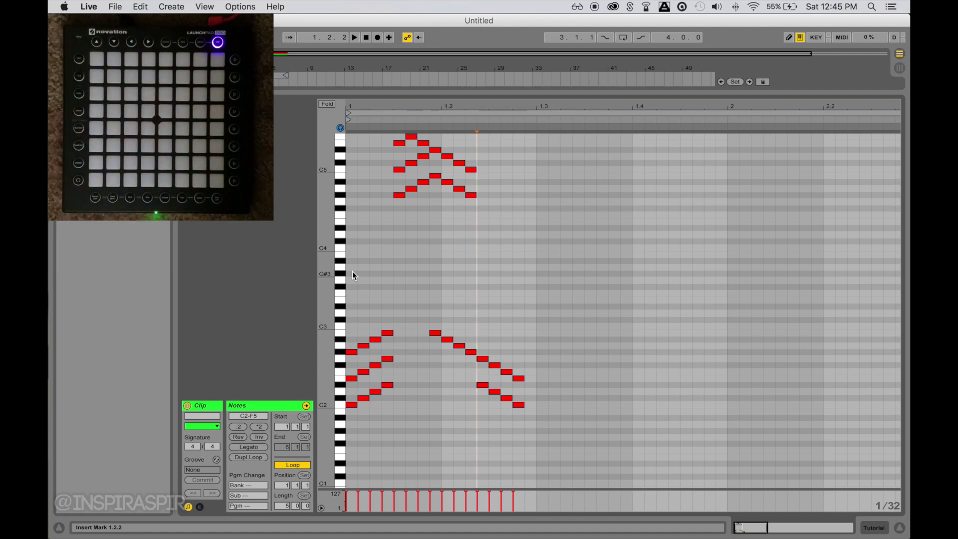
pyautogui.click(346, 272)
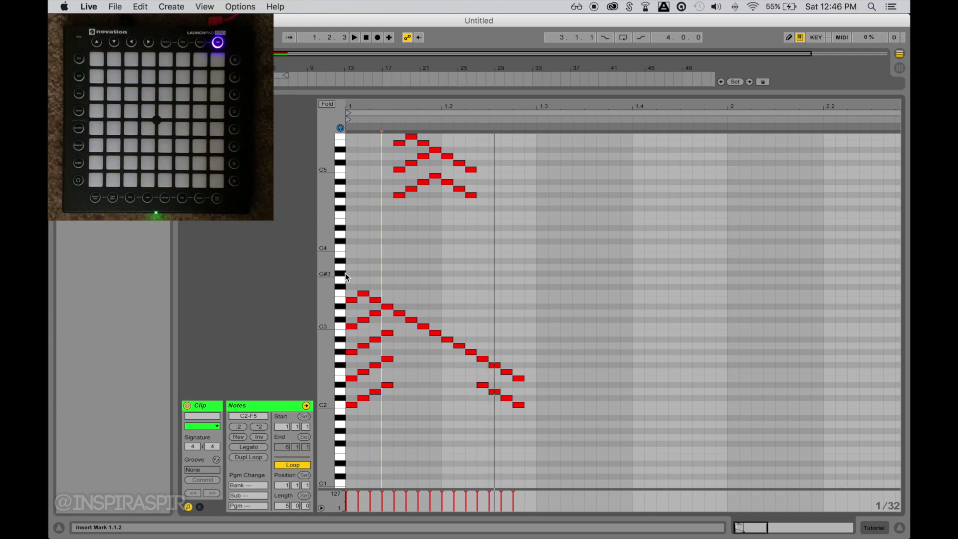
# - Play back the extended note pattern several times to check the light sweep
pyautogui.press('space')
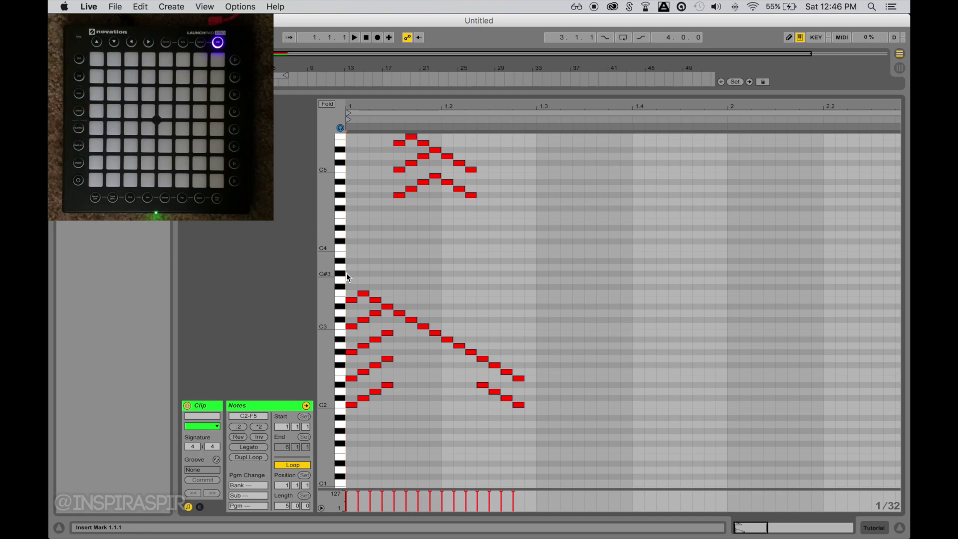
pyautogui.press('space')
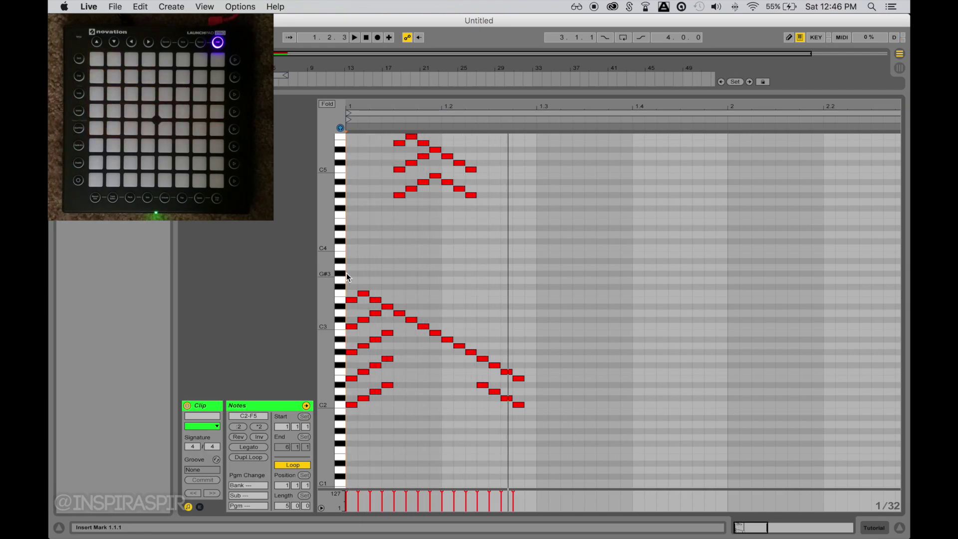
pyautogui.press('space')
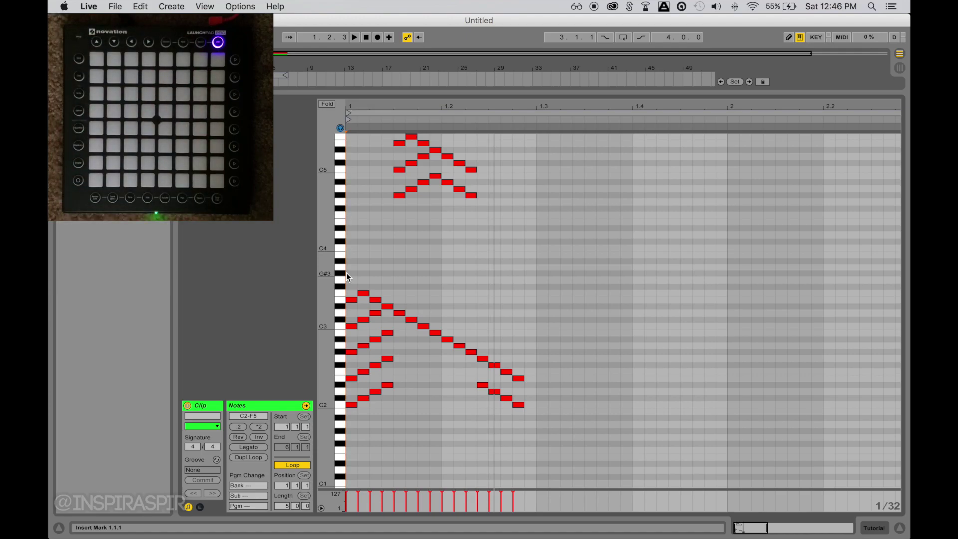
pyautogui.scroll(4, 346, 274)
pyautogui.scroll(-3, 346, 273)
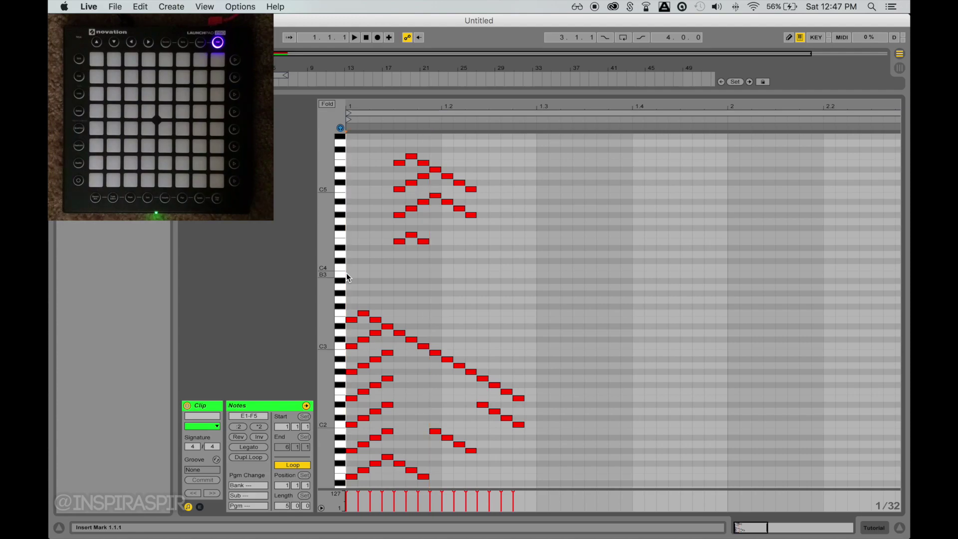
# - Step-enter the lowest 1/32 notes C1, C#1 and C1 from the clip's start and play back the pattern
pyautogui.press('Right')
pyautogui.press('Right')
pyautogui.press('space')
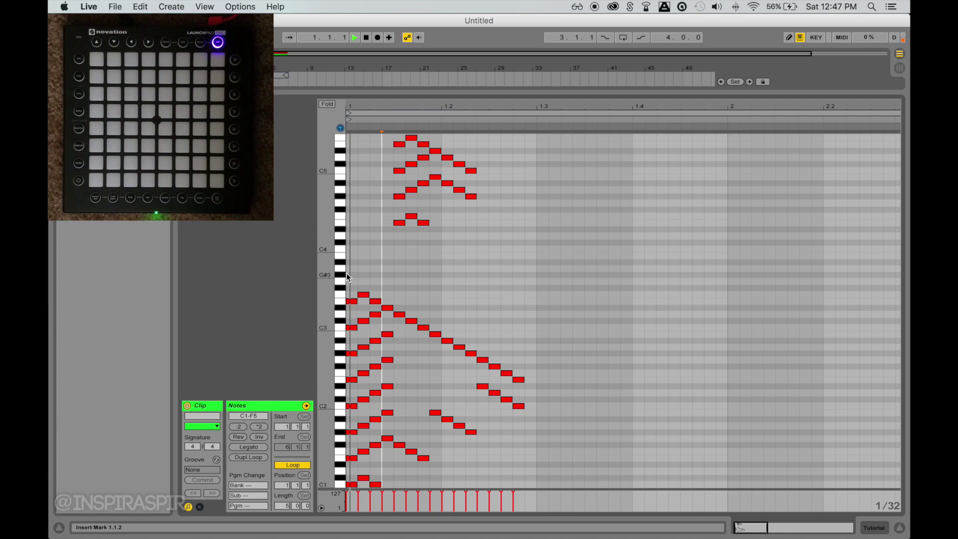
pyautogui.press('space')
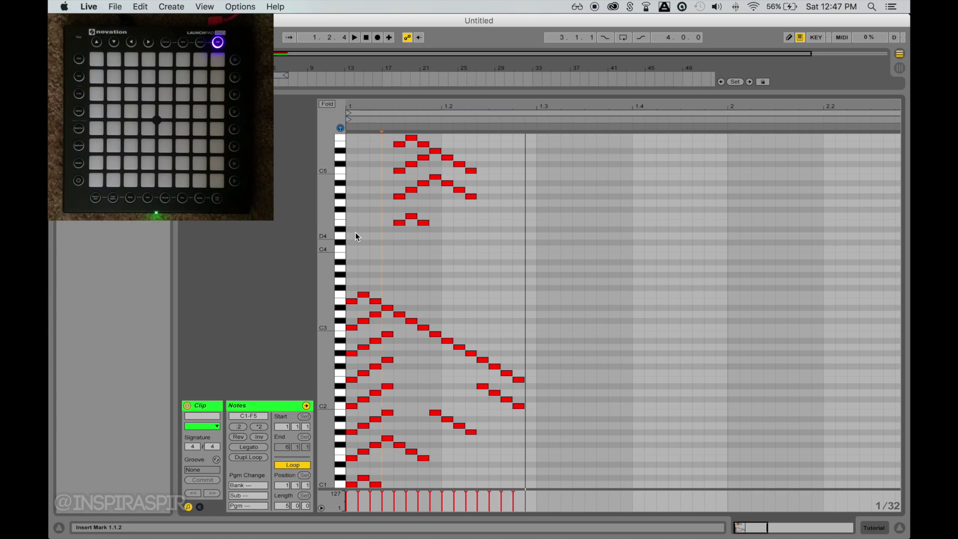
# - Select all notes in the Tutorial clip
pyautogui.scroll(2, 352, 207)
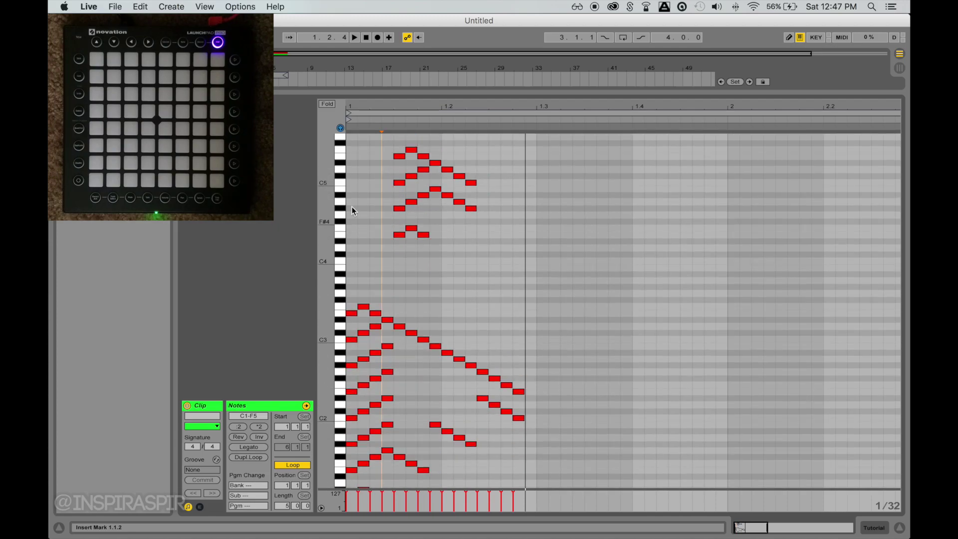
pyautogui.scroll(-2, 359, 186)
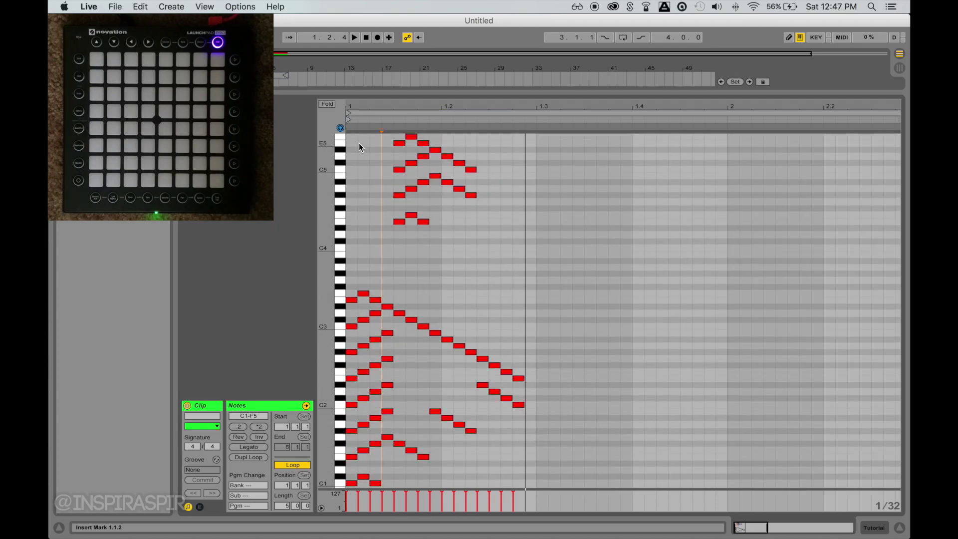
pyautogui.click(352, 139)
pyautogui.press('super+a')
pyautogui.scroll(-5, 532, 343)
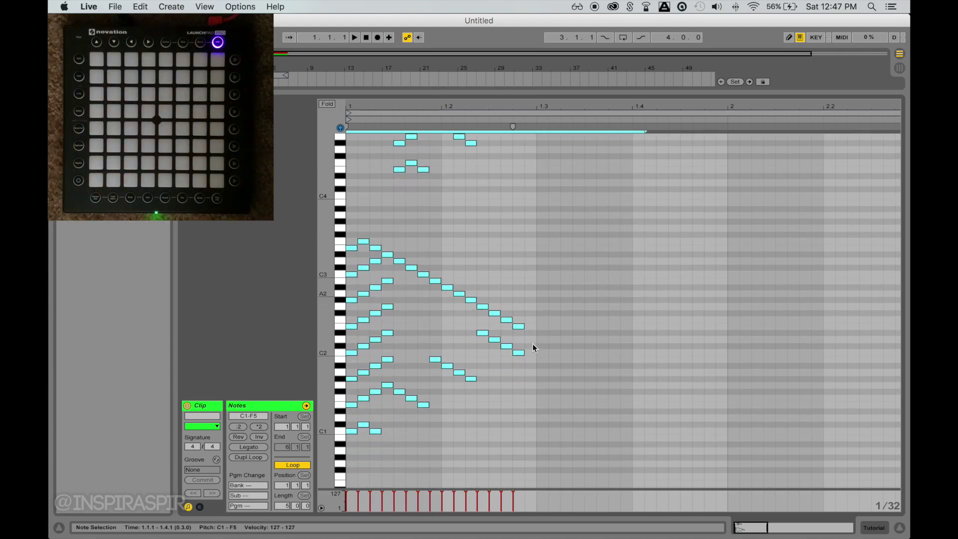
pyautogui.scroll(20, 532, 344)
pyautogui.scroll(-20, 532, 343)
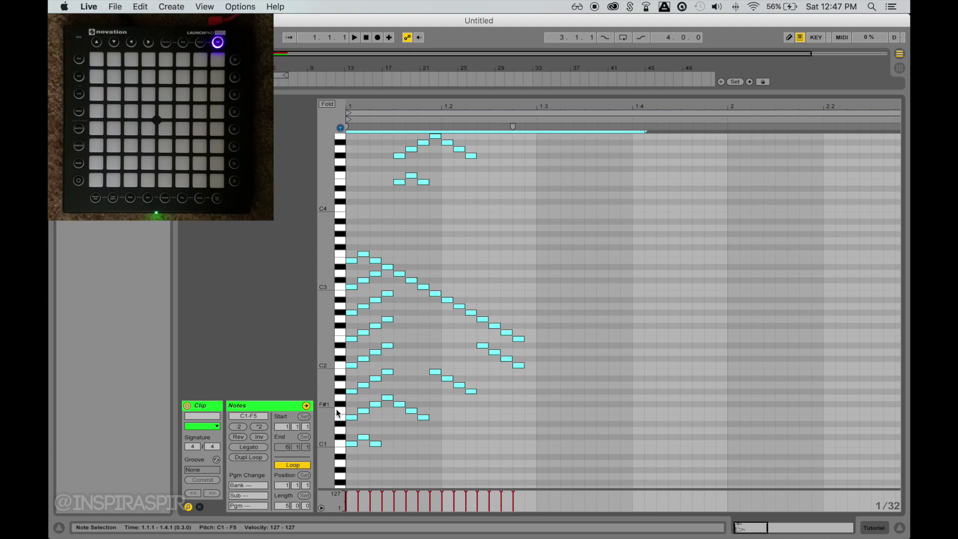
# - Try stretching the selected notes to double time, play them back and undo the stretch
pyautogui.click(258, 426)
pyautogui.press('space')
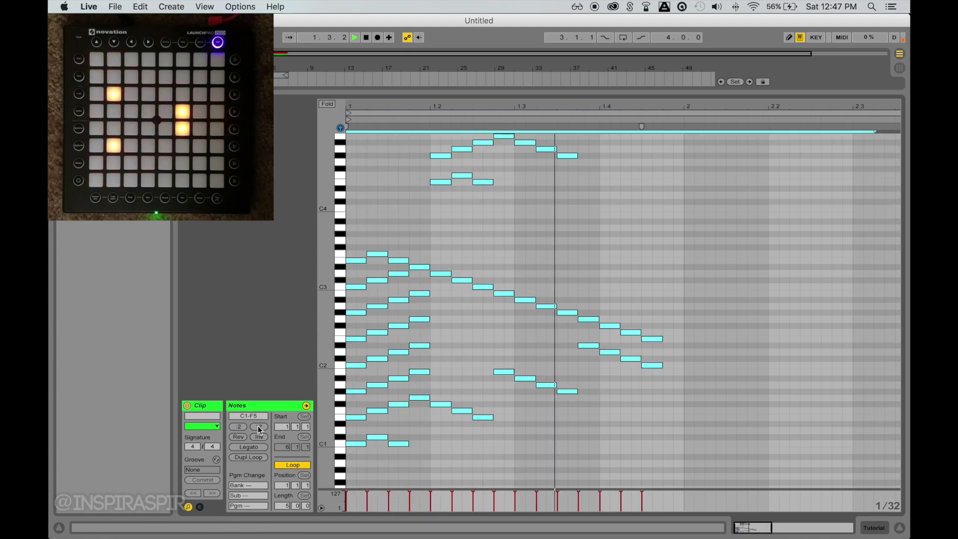
pyautogui.press('space')
pyautogui.press('super+z')
# - Halve the timing of all selected notes and play back the faster sweep
pyautogui.click(241, 427)
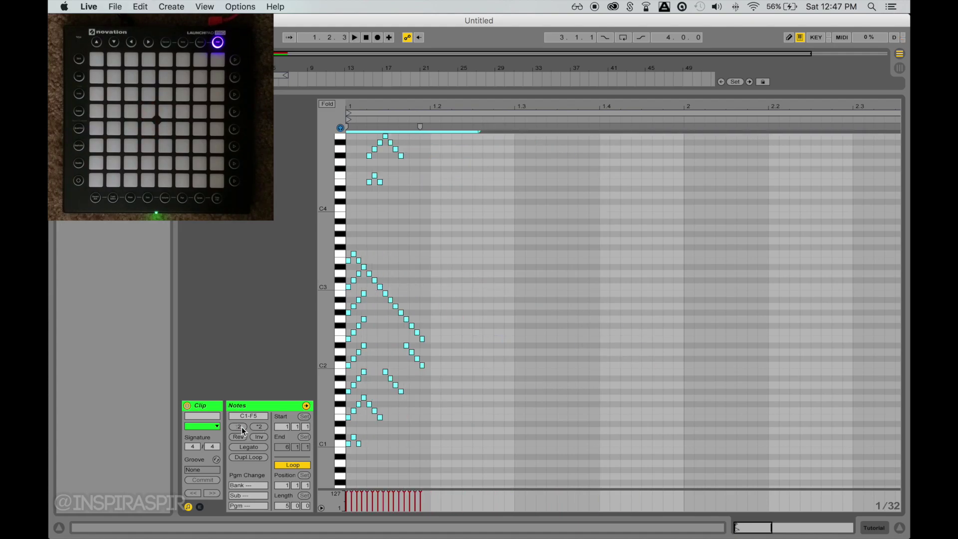
pyautogui.press('space')
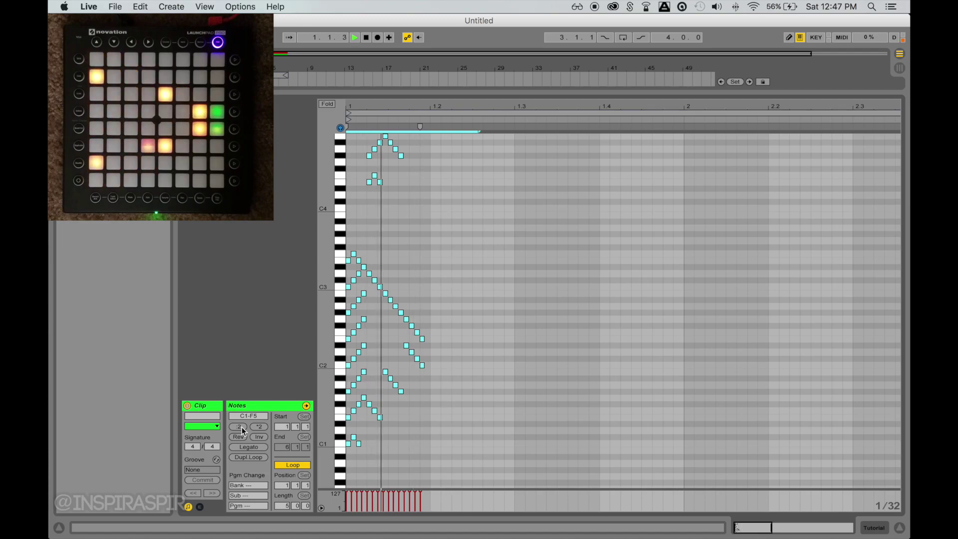
pyautogui.press('space')
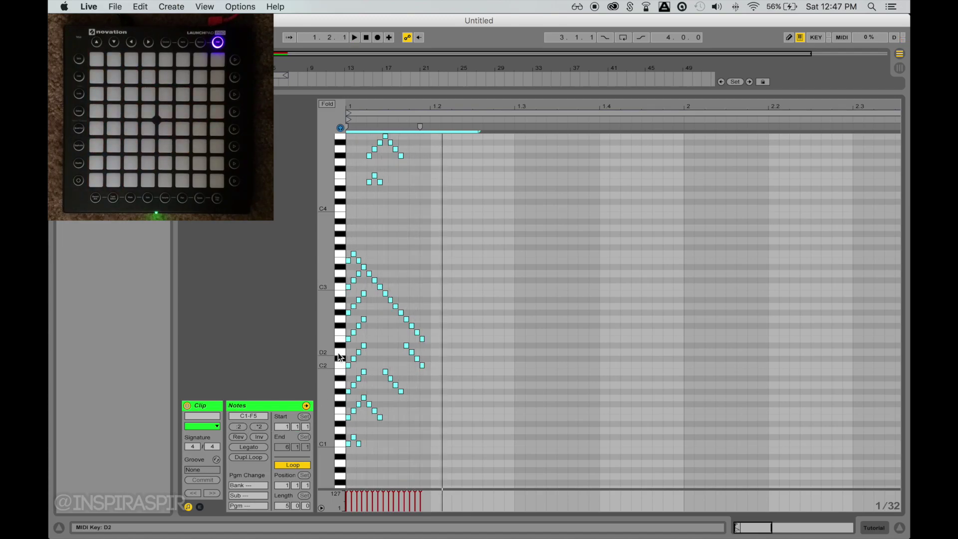
# - Lengthen all selected notes to about 1/32 each and play back the light sweep several times
pyautogui.scroll(5, 376, 181)
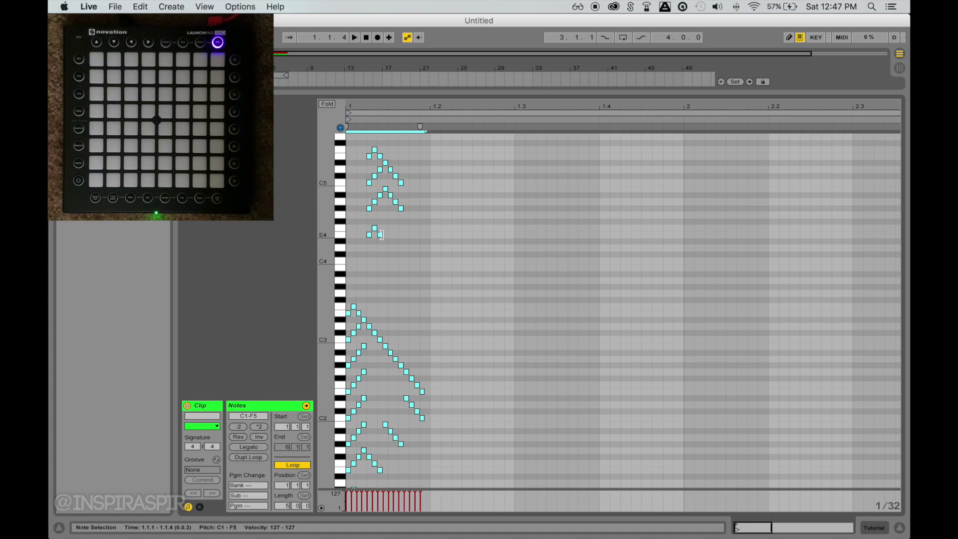
pyautogui.moveTo(381, 234); pyautogui.dragTo(389, 235)
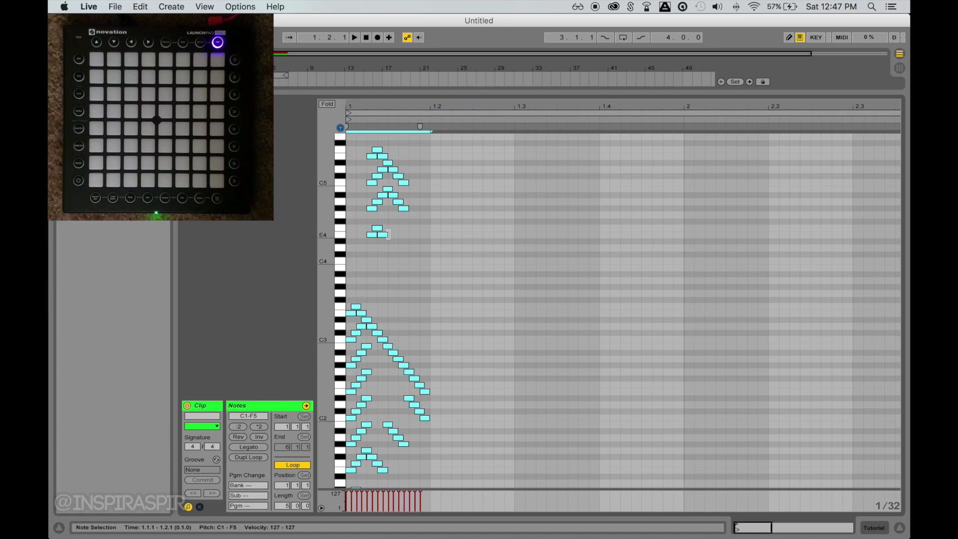
pyautogui.press('space')
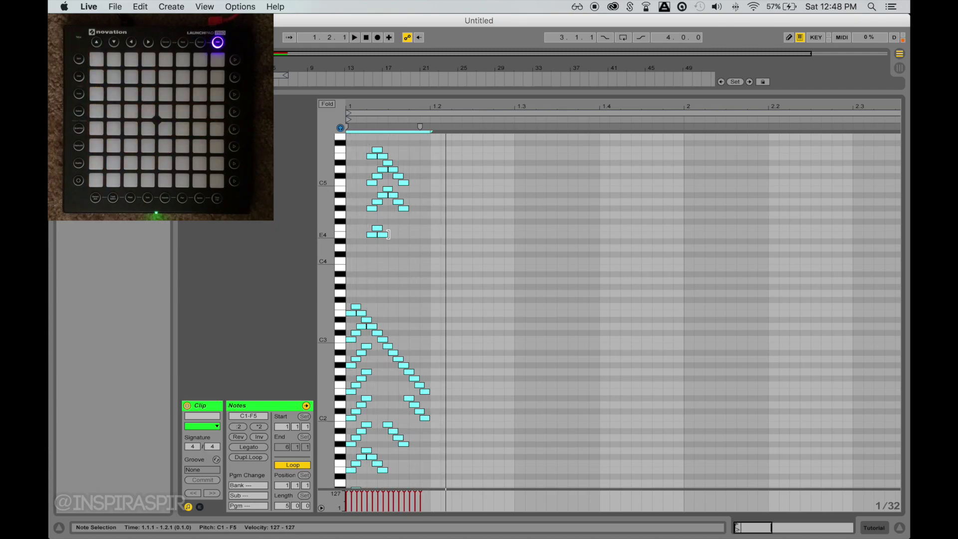
pyautogui.press('space')
pyautogui.press('space')
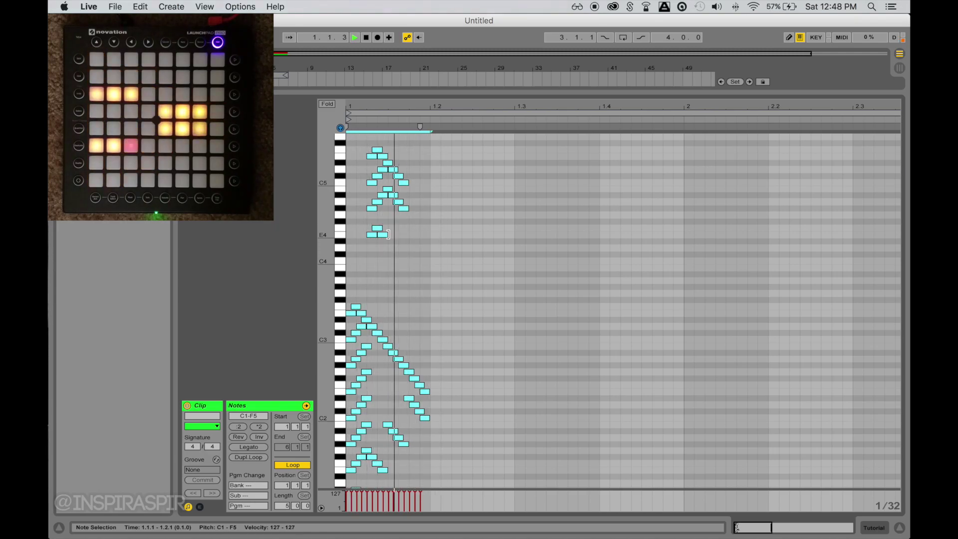
pyautogui.press('space')
pyautogui.press('space')
pyautogui.press('space')
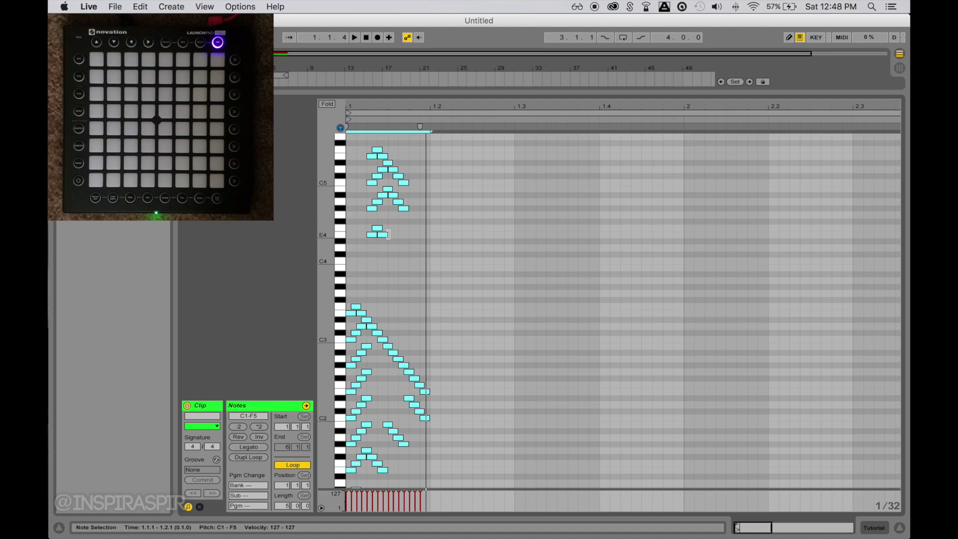
# - Extend all selected notes further to about 1/16 each and replay the sweep several times
pyautogui.moveTo(388, 234); pyautogui.dragTo(395, 234)
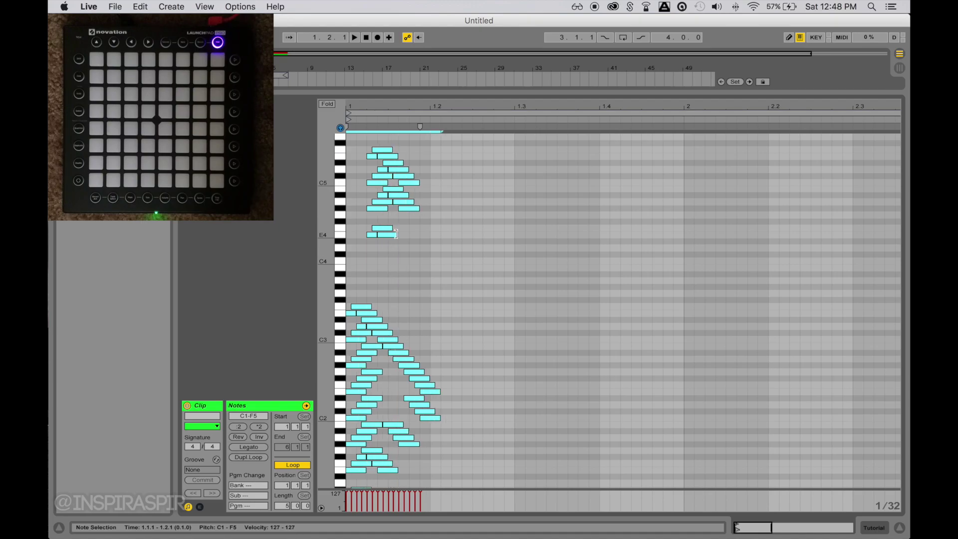
pyautogui.press('space')
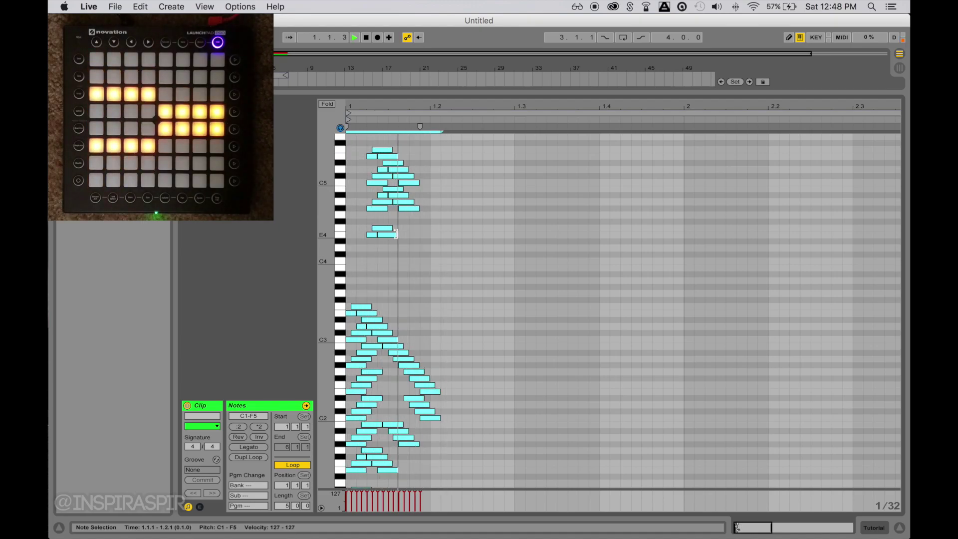
pyautogui.press('space')
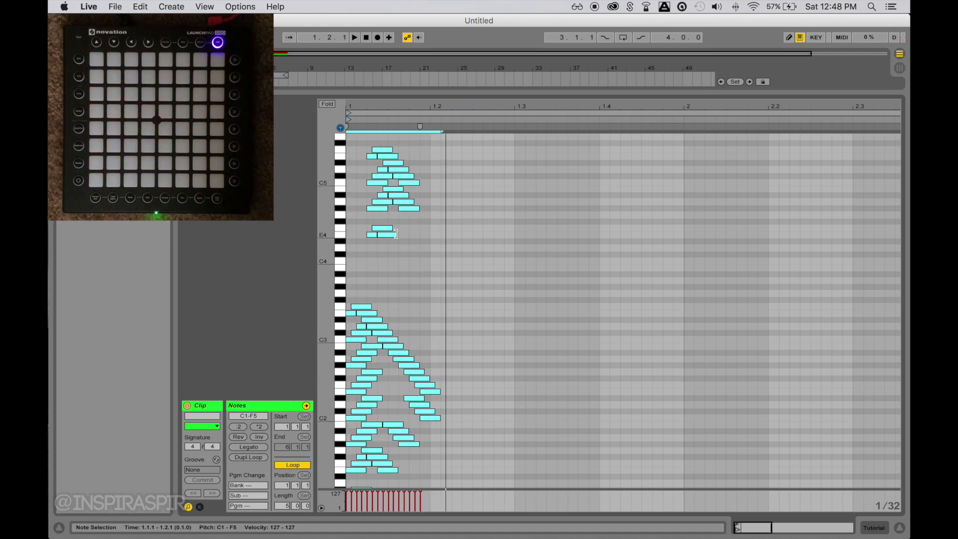
pyautogui.press('space')
pyautogui.press('space')
pyautogui.press('space')
pyautogui.press('space')
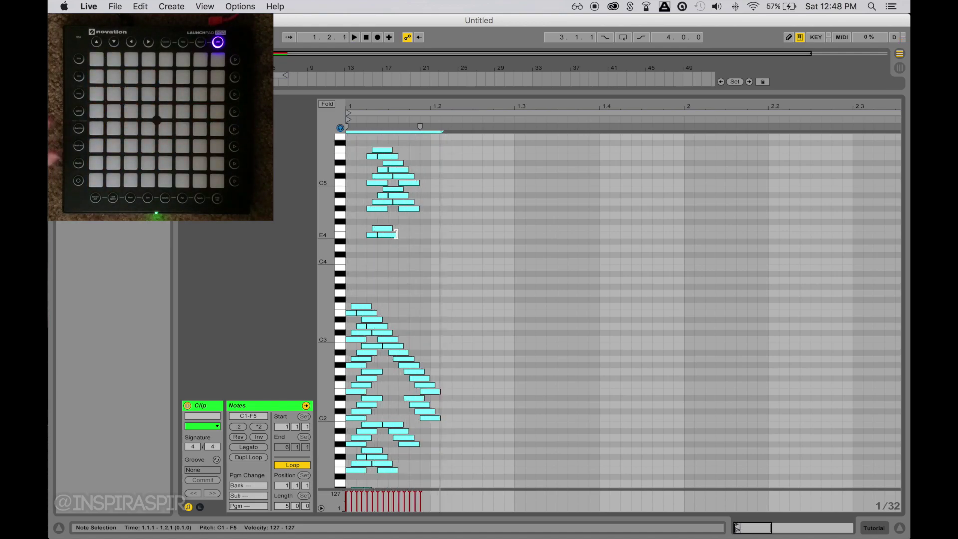
pyautogui.press('space')
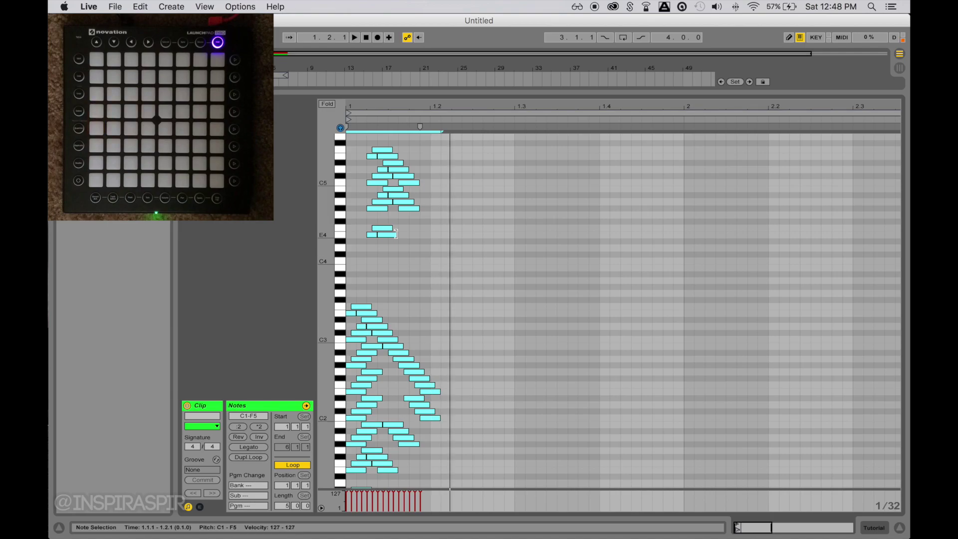
pyautogui.press('space')
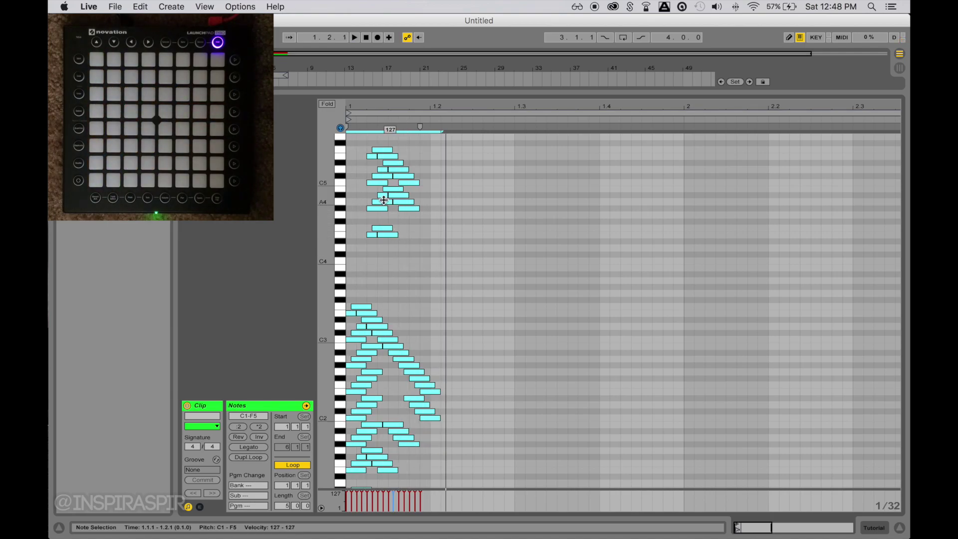
# - Try velocity 3 on all selected notes, set it to 5, and play back each colour
pyautogui.moveTo(383, 200); pyautogui.dragTo(375, 203)
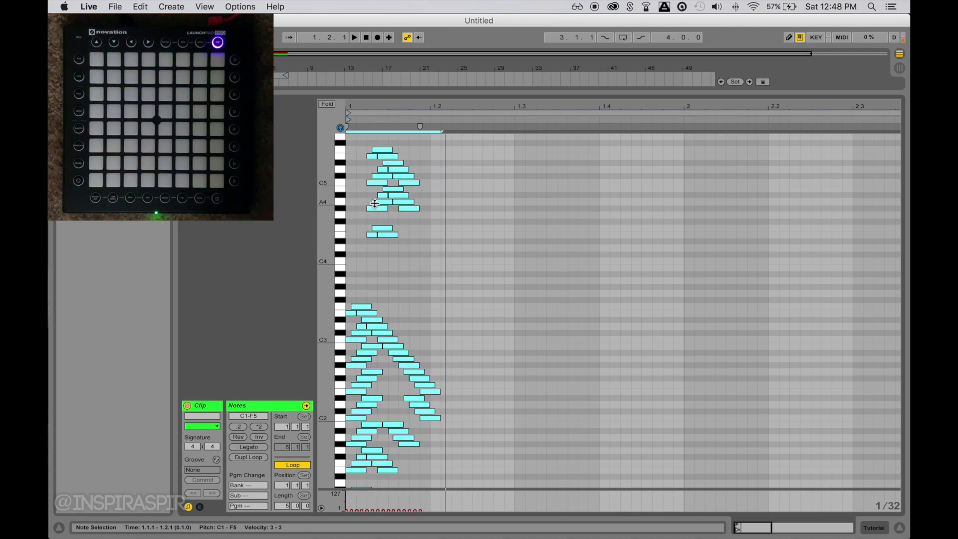
pyautogui.press('space')
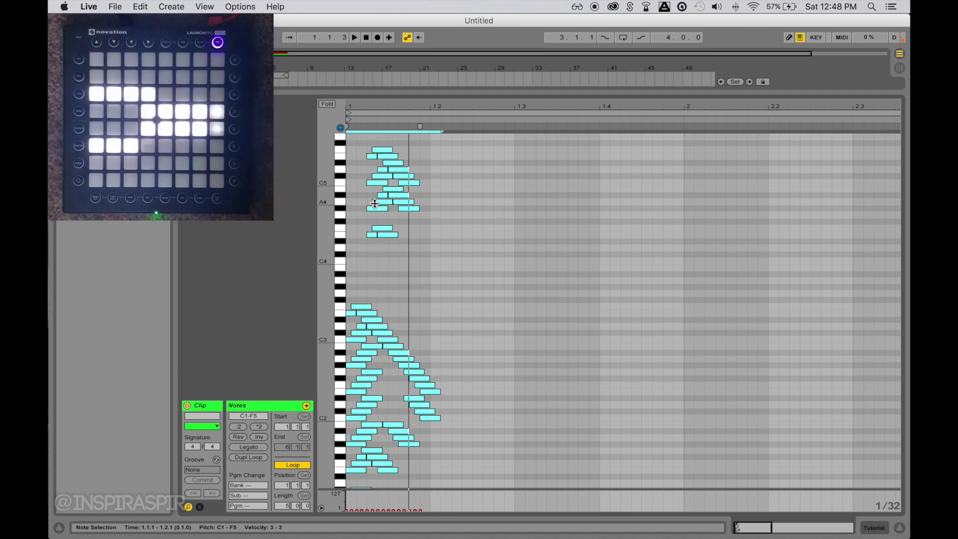
pyautogui.moveTo(375, 203); pyautogui.dragTo(374, 203)
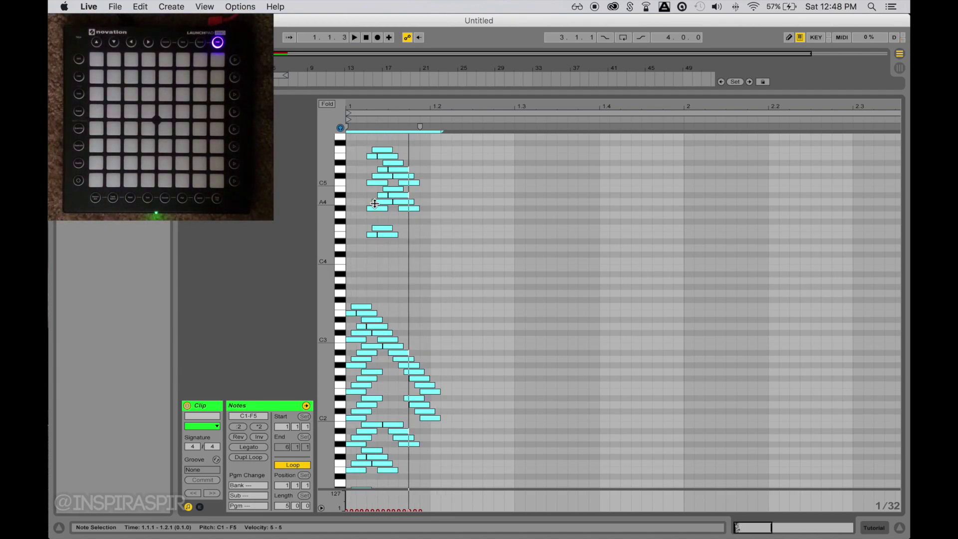
pyautogui.press('space')
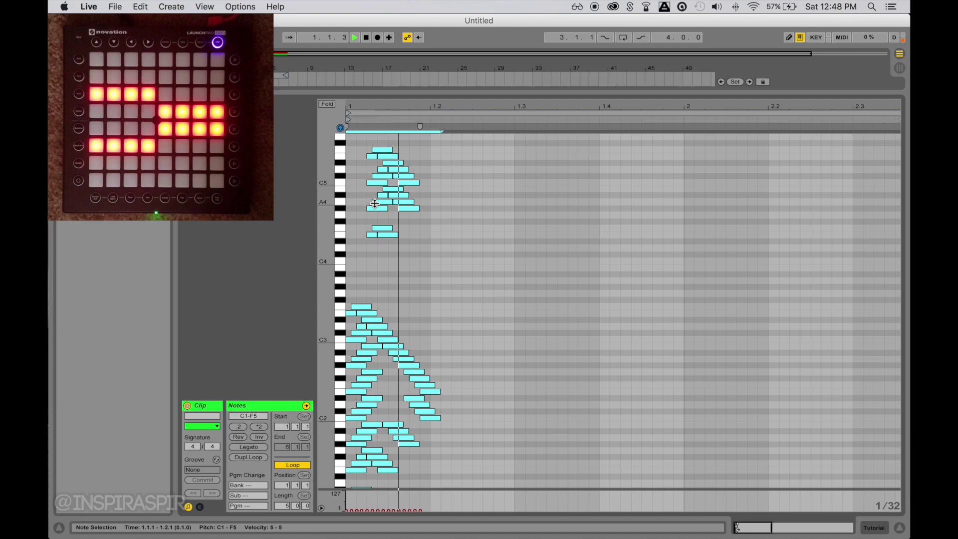
pyautogui.press('space')
# - Step-enter a rising and falling pair of 1/32-note lines from 1.3.1 and play them back from there in the arrangement
pyautogui.click(511, 240)
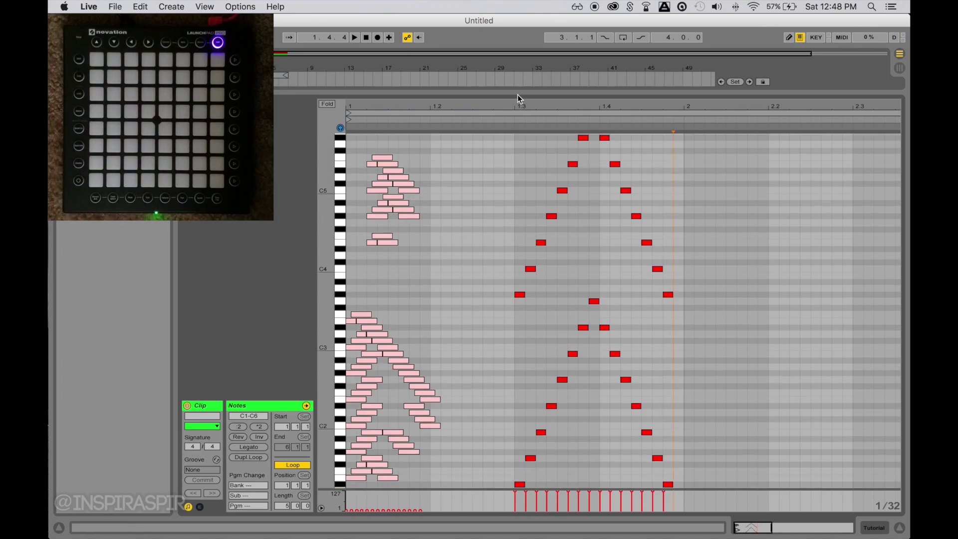
pyautogui.moveTo(503, 92); pyautogui.dragTo(499, 287)
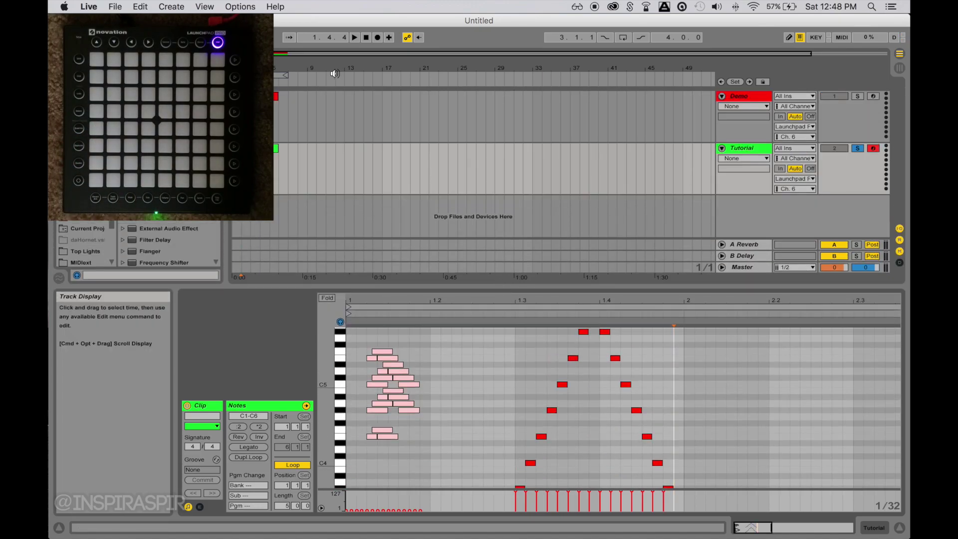
pyautogui.scroll(10, 363, 183)
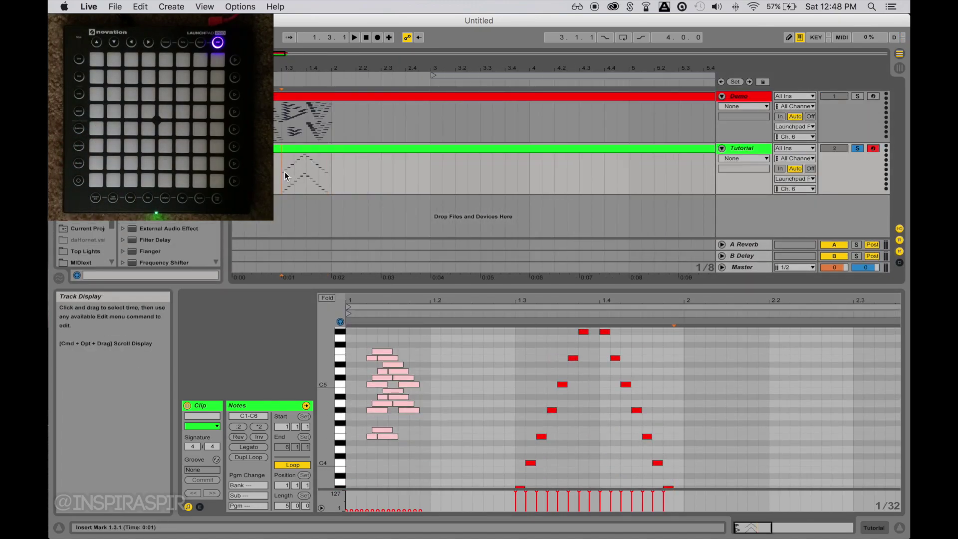
pyautogui.press('space')
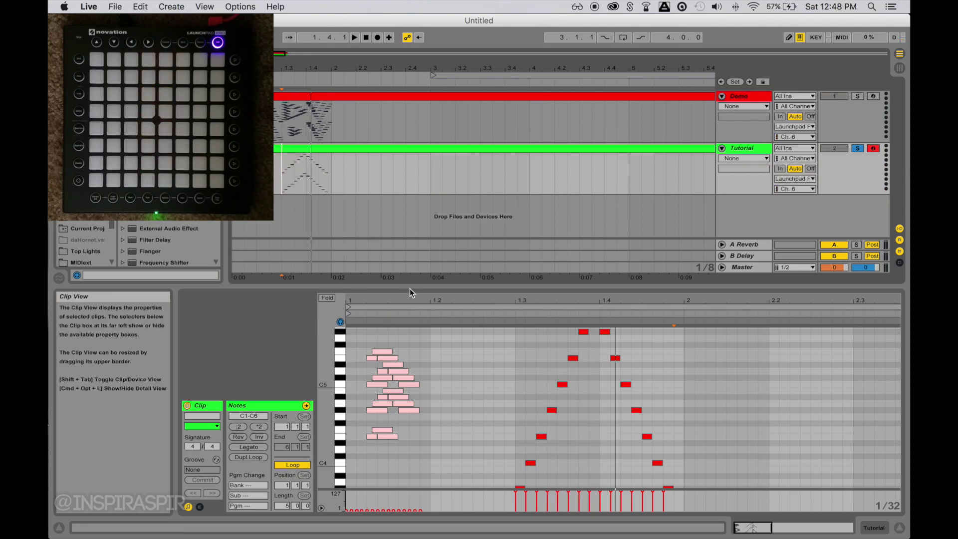
# - Step-enter three more layers of 1/32 notes from 1.3.1 in the enlarged note editor and play back the pattern
pyautogui.moveTo(410, 288); pyautogui.dragTo(419, 49)
pyautogui.click(511, 153)
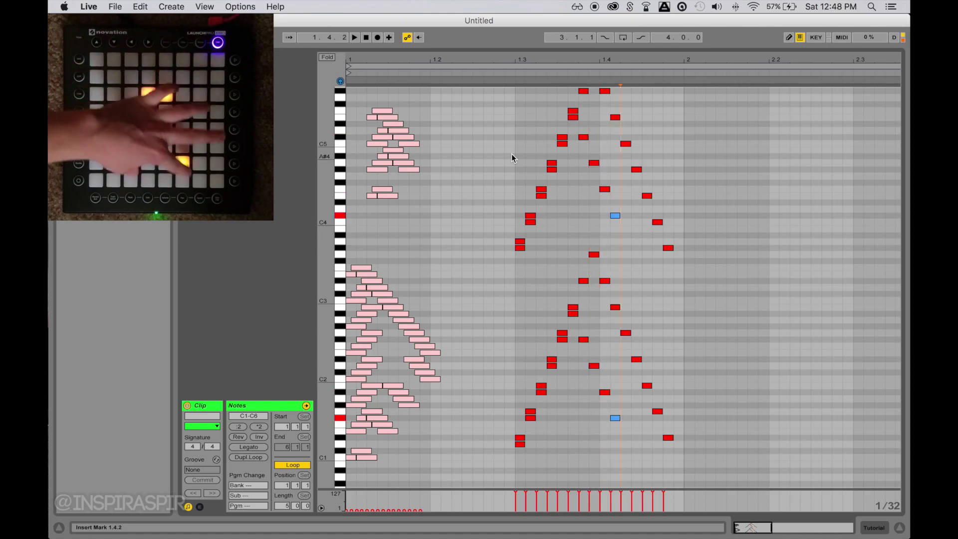
pyautogui.click(524, 145)
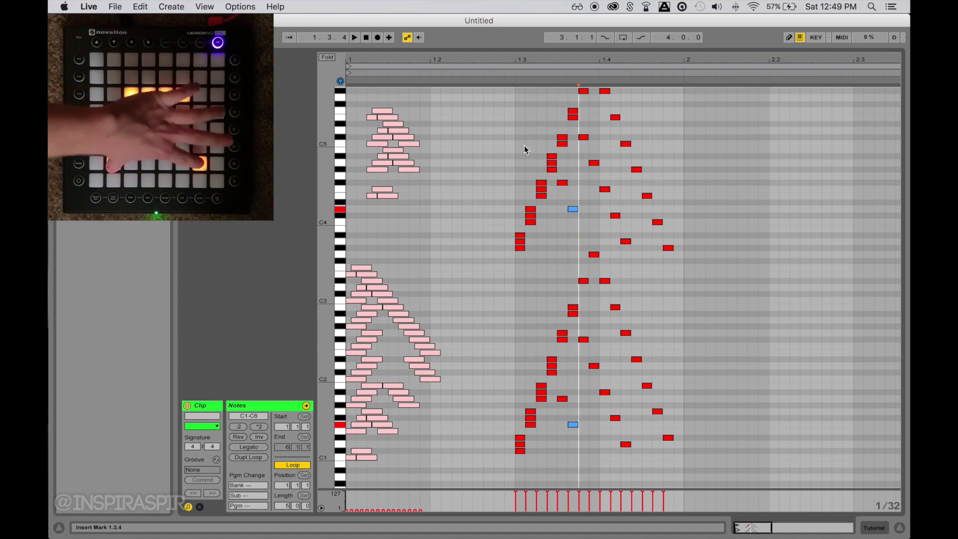
pyautogui.click(524, 145)
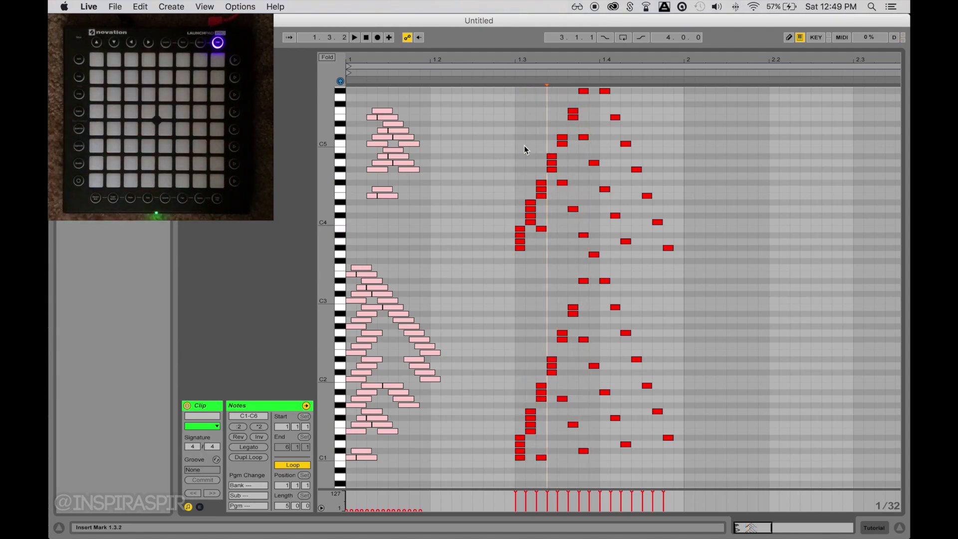
pyautogui.press('space')
pyautogui.press('space')
# - Select all the new notes from 1.3.1 onward, from C6 down to the two C1 notes
pyautogui.scroll(2, 524, 145)
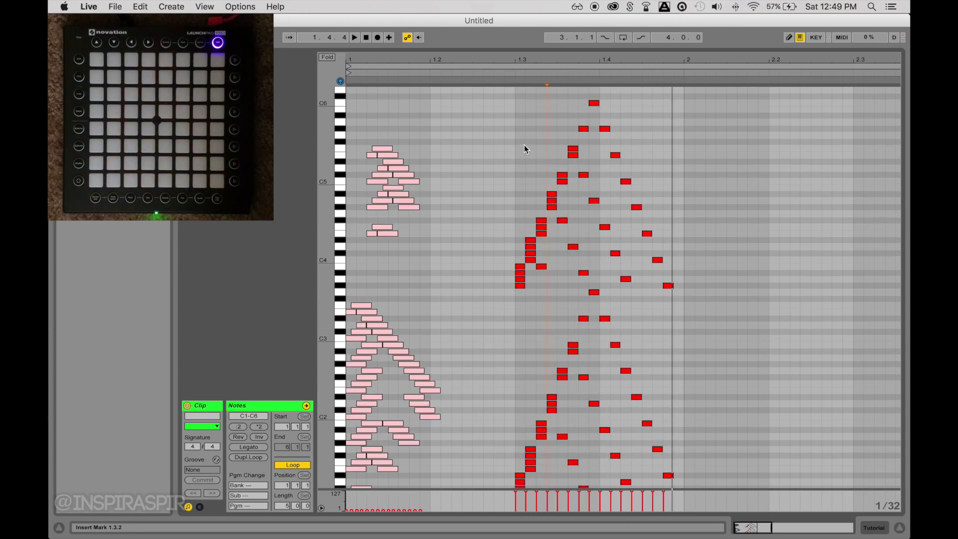
pyautogui.moveTo(513, 97); pyautogui.dragTo(874, 485)
pyautogui.scroll(-2, 571, 410)
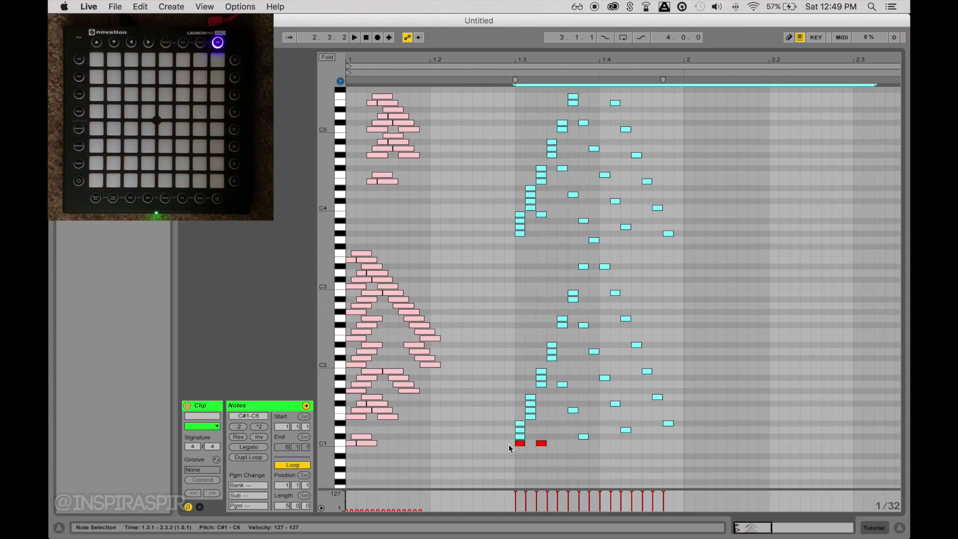
pyautogui.moveTo(503, 440); pyautogui.dragTo(543, 447)
pyautogui.scroll(4, 542, 447)
pyautogui.scroll(-1, 542, 447)
pyautogui.scroll(-2, 326, 432)
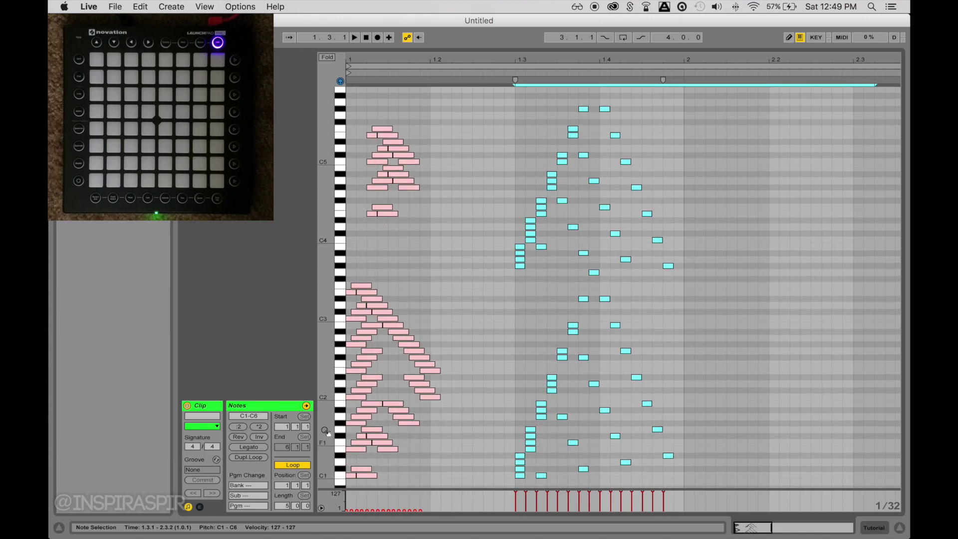
# - Halve the selected notes' timing, lower their velocity to 9 and extend each note by about 1/32
pyautogui.click(239, 427)
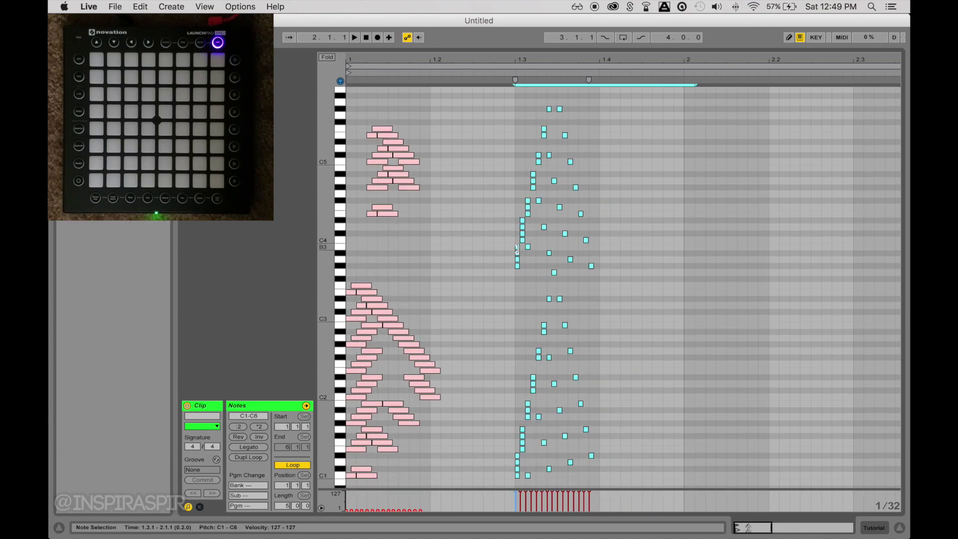
pyautogui.moveTo(522, 239); pyautogui.dragTo(522, 298)
pyautogui.moveTo(522, 240); pyautogui.dragTo(536, 239)
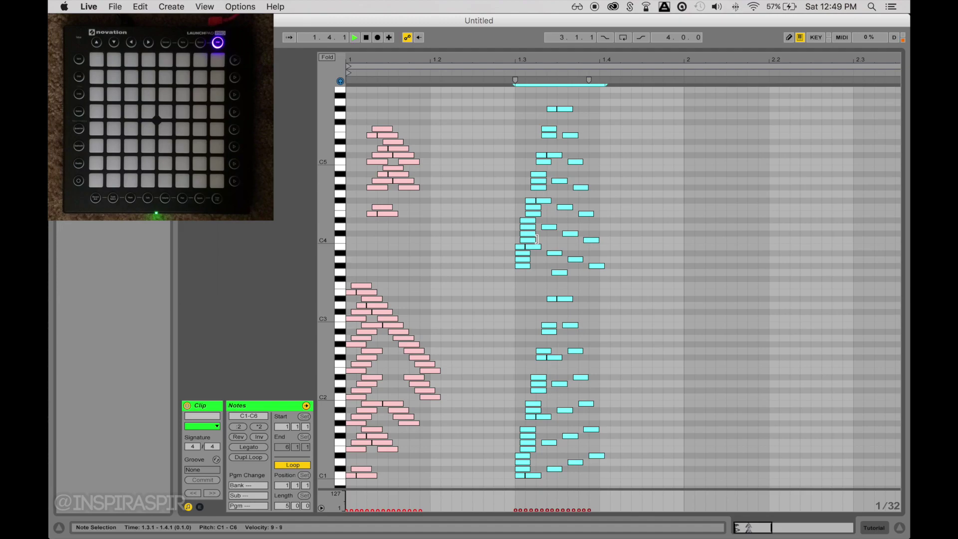
# - Raise the selected notes' velocity to 21 and play back the light effect
pyautogui.press('space')
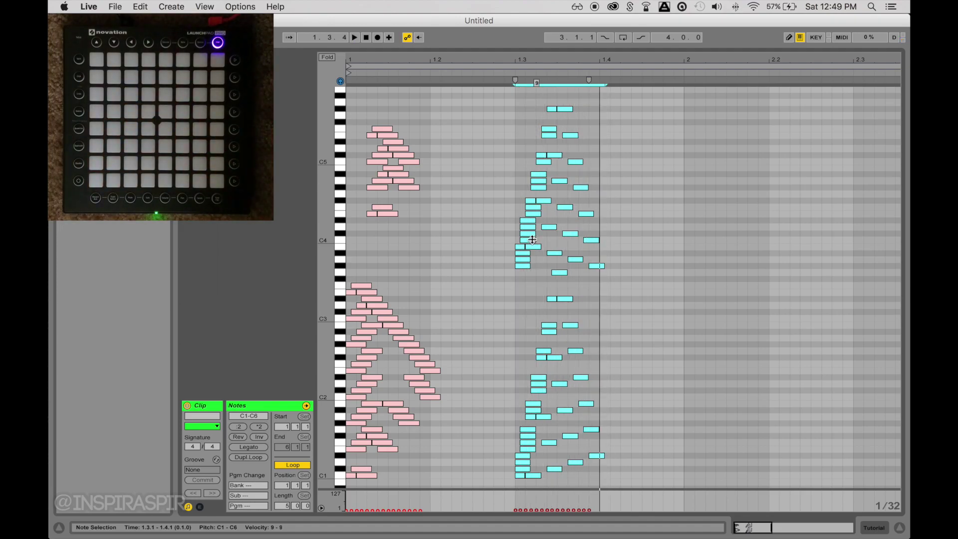
pyautogui.moveTo(533, 239); pyautogui.dragTo(532, 234)
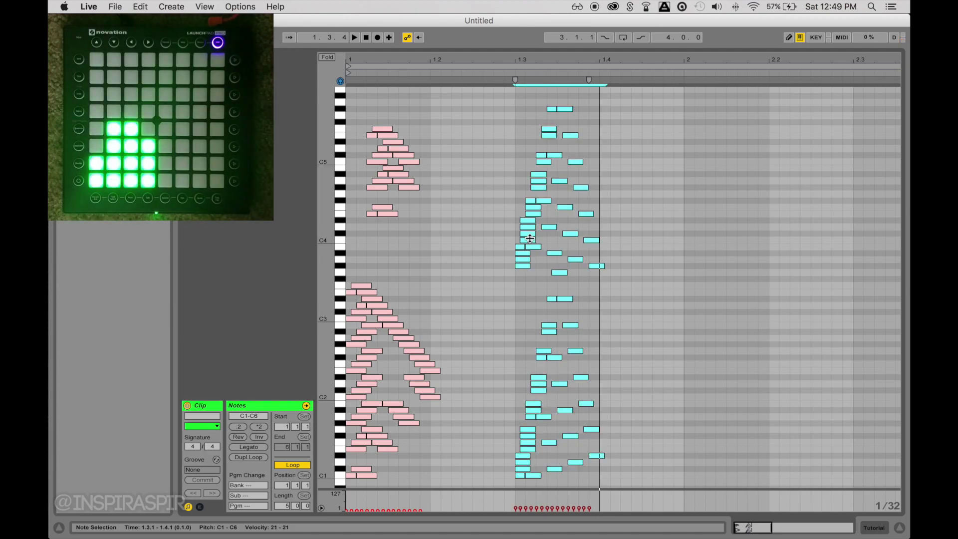
pyautogui.press('space')
pyautogui.press('space')
pyautogui.press('space')
pyautogui.press('space')
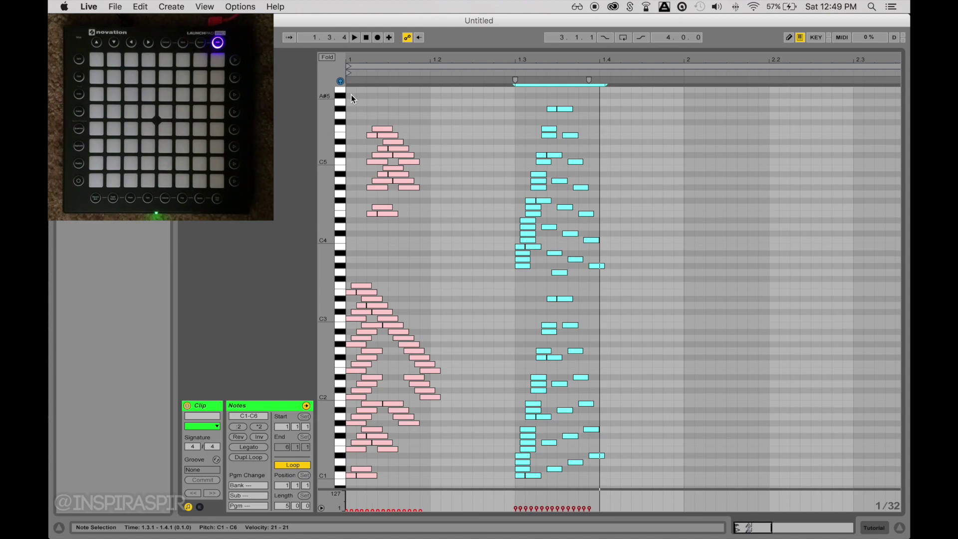
# - Try to select the second pattern's notes from 1.3.1 and move them earlier to start at 1.2.1
pyautogui.moveTo(352, 95); pyautogui.dragTo(673, 517)
pyautogui.scroll(-5, 474, 340)
pyautogui.scroll(5, 475, 340)
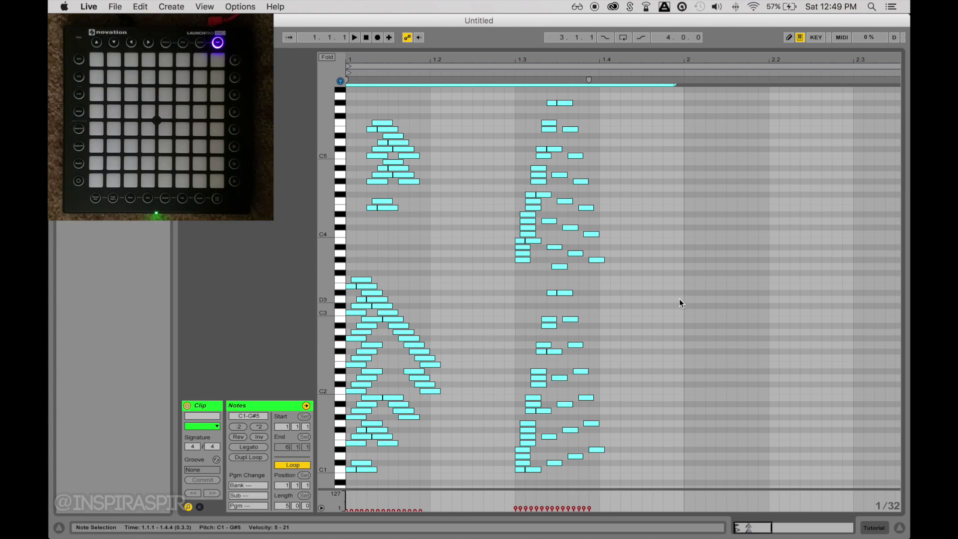
pyautogui.moveTo(506, 103); pyautogui.dragTo(792, 537)
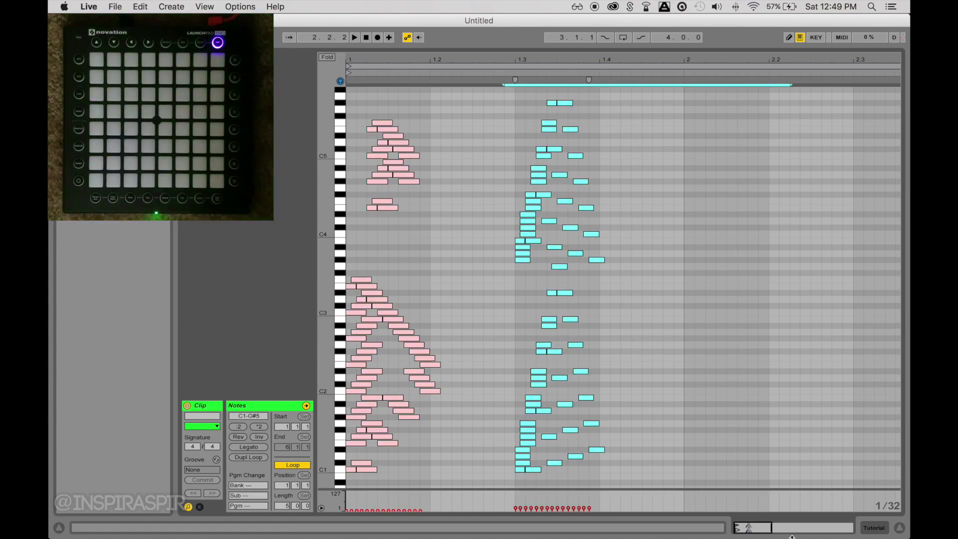
pyautogui.press('Left')
pyautogui.press('Left')
pyautogui.press('Left')
pyautogui.press('Left')
pyautogui.press('Left')
pyautogui.press('Left')
pyautogui.press('Left')
pyautogui.press('Left')
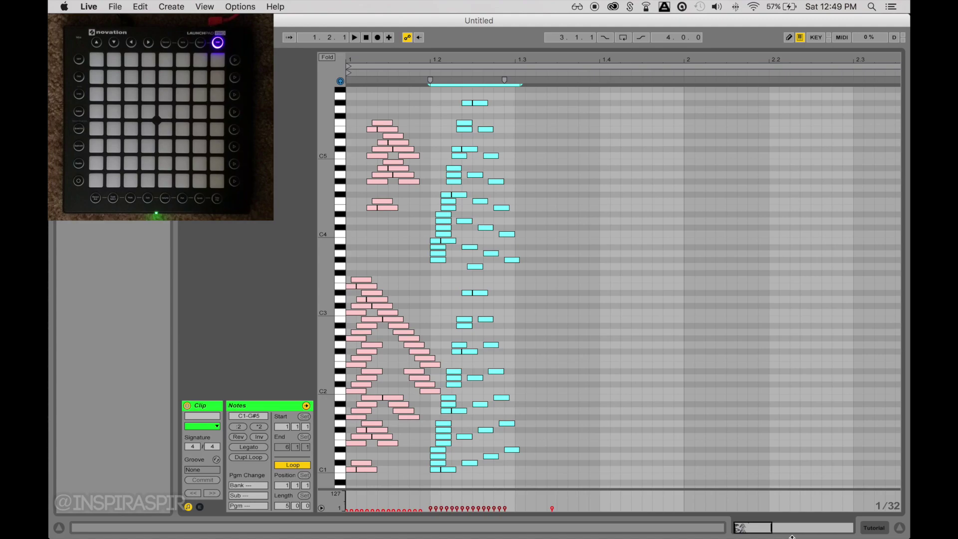
# - Play the Tutorial clip from its start in the arrangement to check the transition between both patterns
pyautogui.press('space')
pyautogui.press('space')
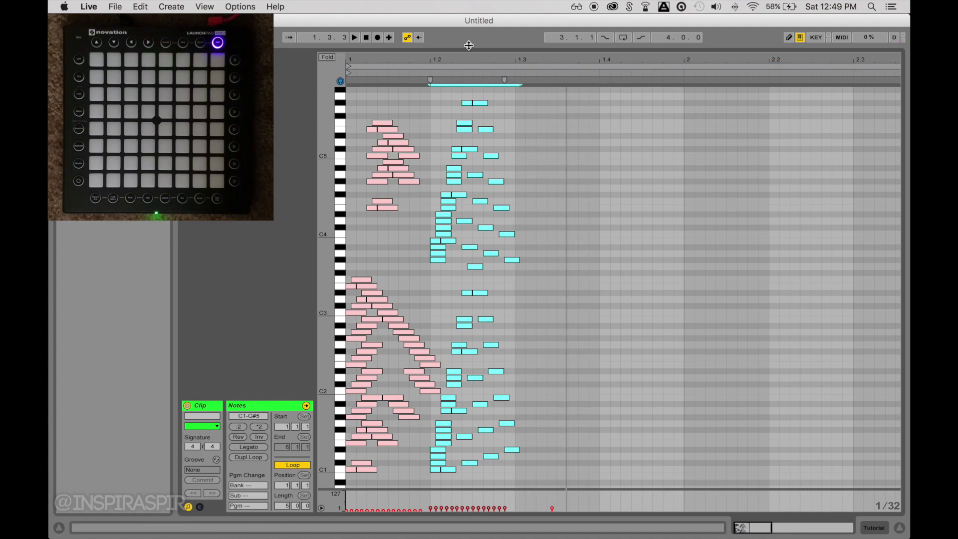
pyautogui.moveTo(469, 44); pyautogui.dragTo(469, 280)
pyautogui.click(290, 148)
pyautogui.press('space')
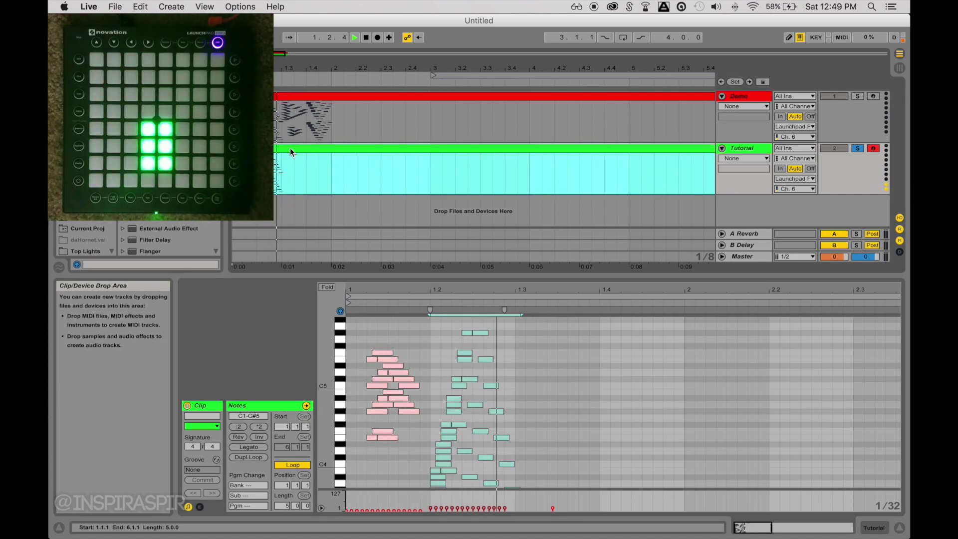
pyautogui.press('space')
pyautogui.moveTo(415, 278); pyautogui.dragTo(420, 47)
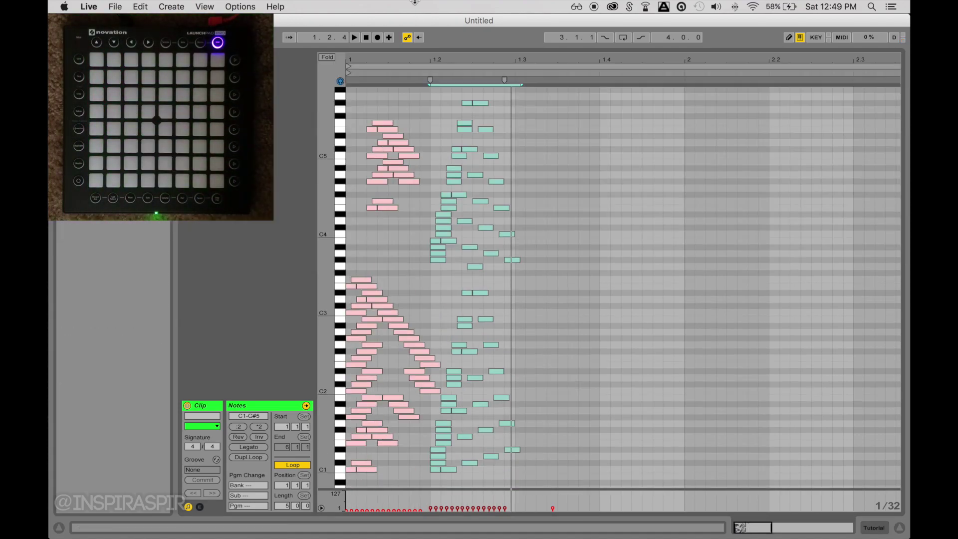
# - Move the notes back to 1.3.1, add the C6 note to the selection and shift them all to 1.2.1
pyautogui.scroll(5, 469, 188)
pyautogui.press('Right')
pyautogui.press('Right')
pyautogui.press('Right')
pyautogui.press('Right')
pyautogui.press('Right')
pyautogui.press('Right')
pyautogui.press('Right')
pyautogui.press('Right')
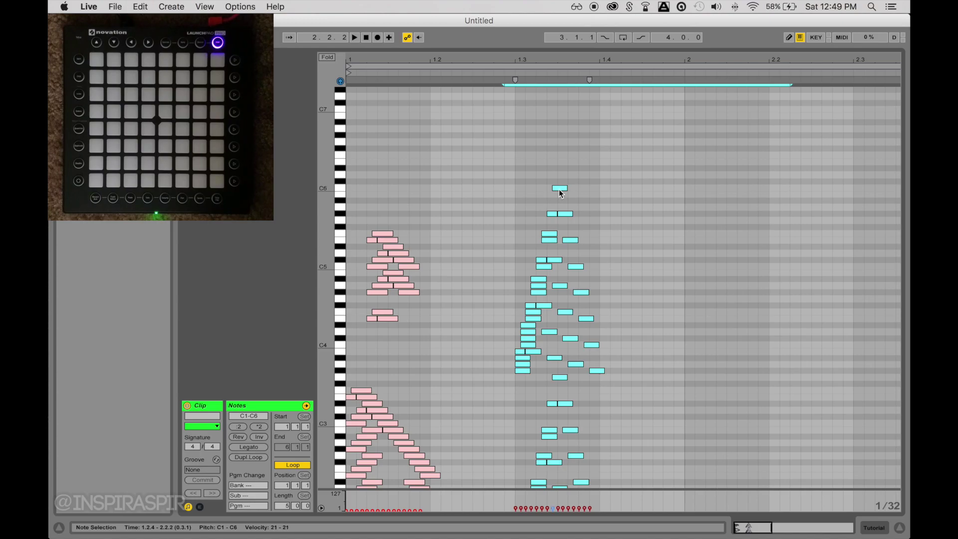
pyautogui.press('Left')
pyautogui.press('Left')
pyautogui.press('Left')
pyautogui.press('Left')
pyautogui.press('Left')
pyautogui.press('Left')
pyautogui.press('Left')
pyautogui.press('Left')
pyautogui.press('space')
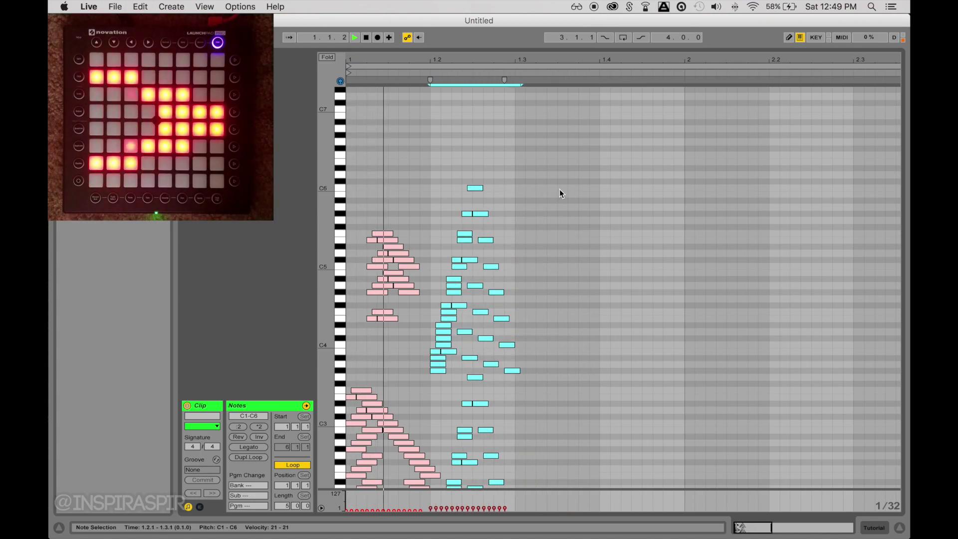
# - Select all notes of both patterns from C1 to C6, duplicate them and invert the copy
pyautogui.scroll(-2, 451, 168)
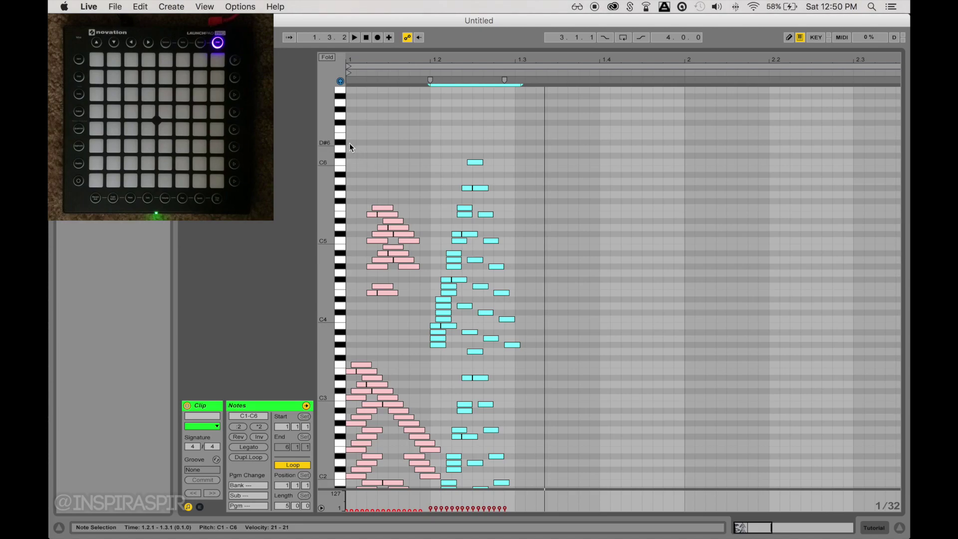
pyautogui.moveTo(349, 142); pyautogui.dragTo(683, 488)
pyautogui.scroll(-8, 421, 362)
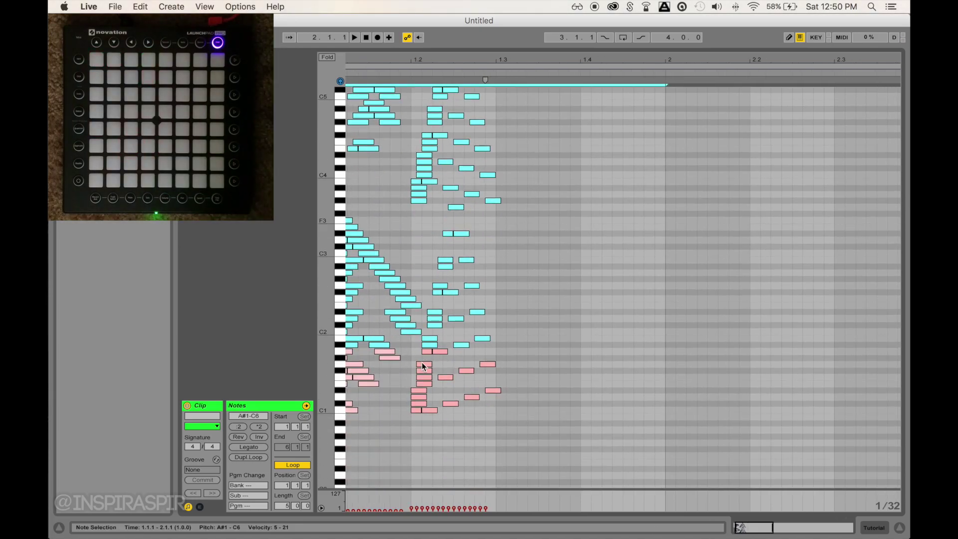
pyautogui.hscroll(-2, 423, 366)
pyautogui.moveTo(347, 350); pyautogui.dragTo(651, 454)
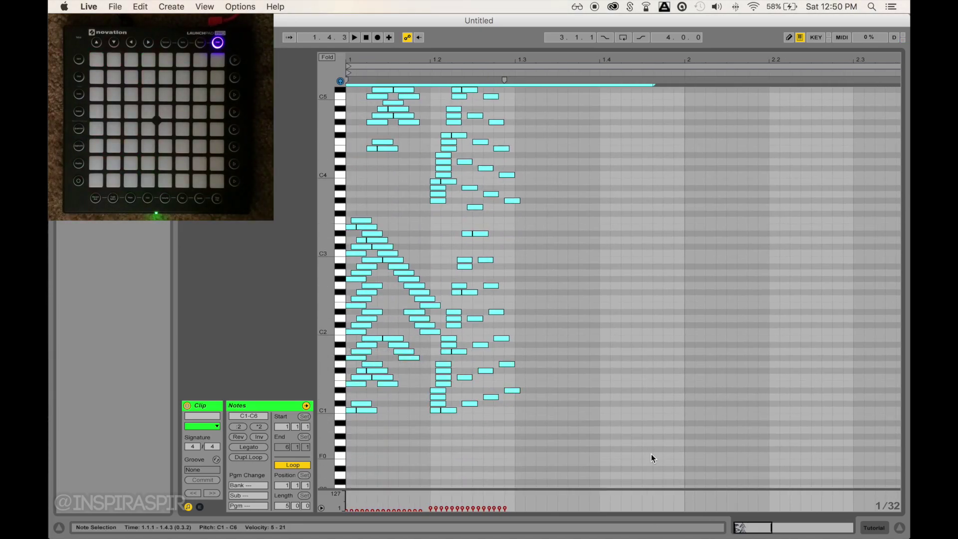
pyautogui.press('super+d')
pyautogui.click(259, 439)
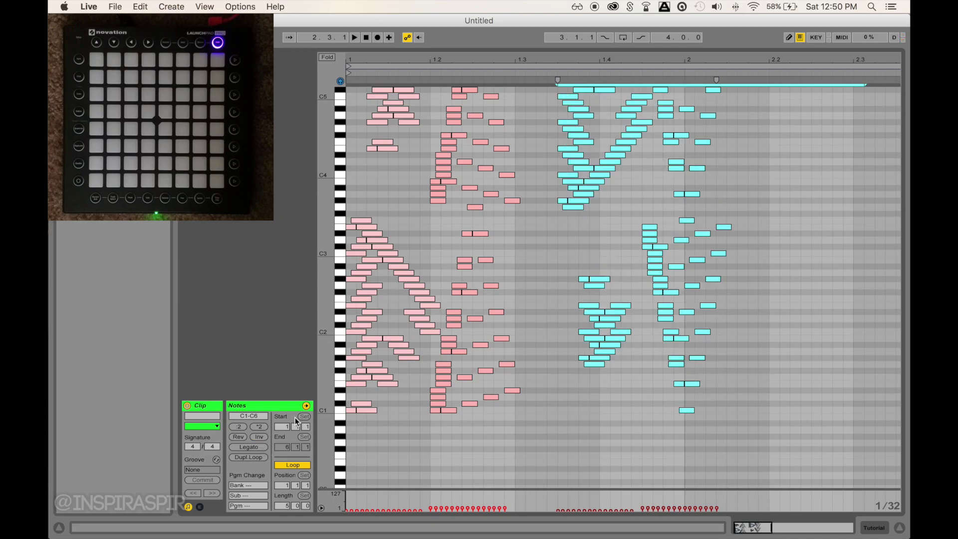
# - Move the inverted copy earlier to start at 1.3.1 and play back the clip
pyautogui.scroll(5, 430, 360)
pyautogui.press('Left')
pyautogui.press('Left')
pyautogui.press('Left')
pyautogui.press('Left')
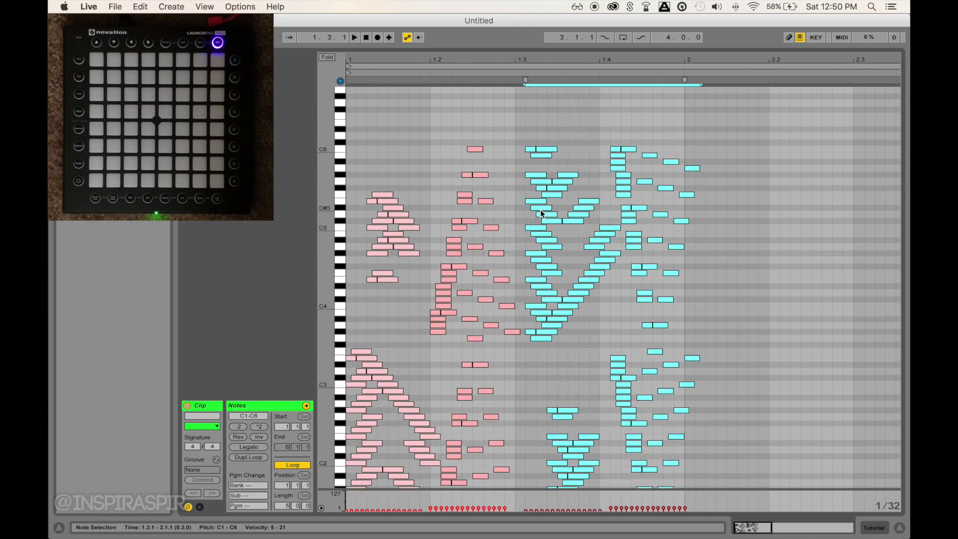
pyautogui.press('space')
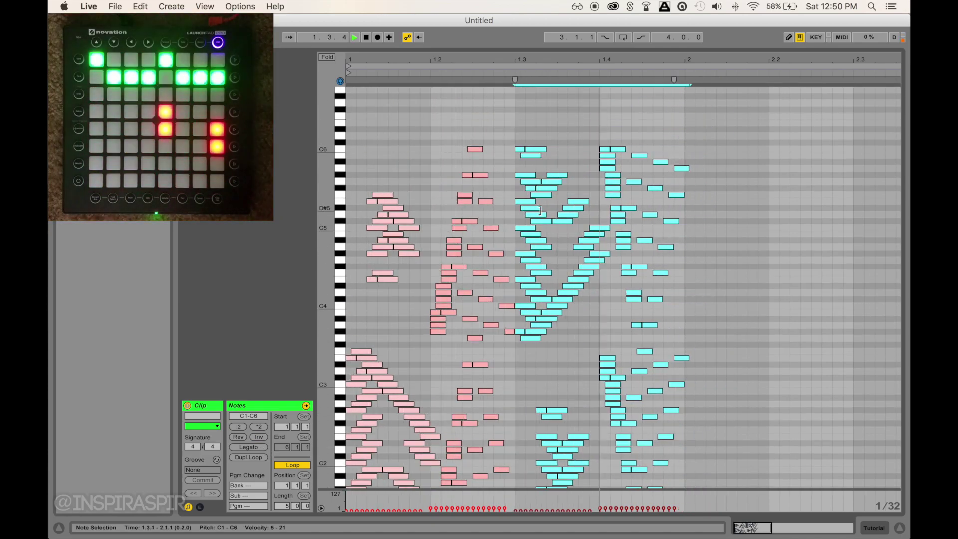
pyautogui.press('space')
# - Transpose the inverted copy up three semitones to span D#1 to D#6 and play back the clip
pyautogui.press('Up')
pyautogui.press('Up')
pyautogui.press('Up')
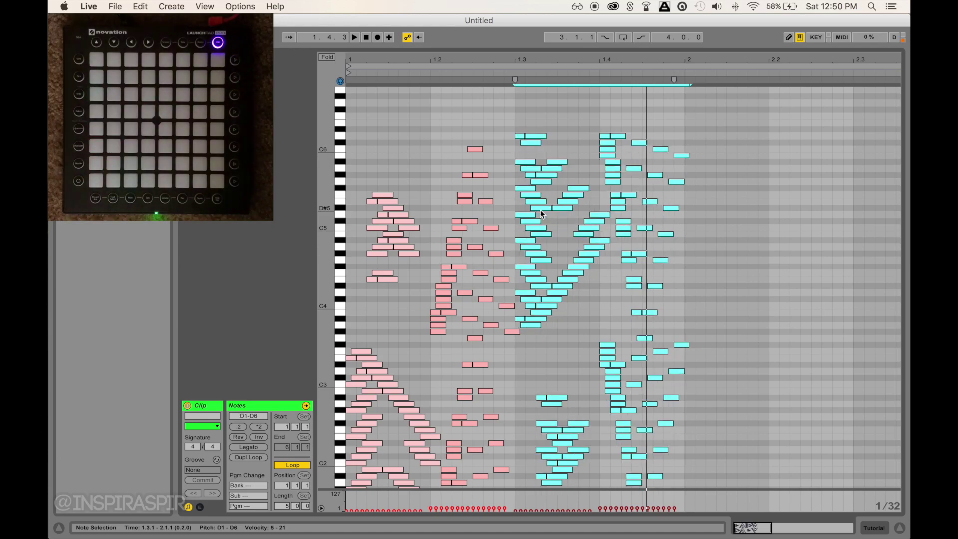
pyautogui.scroll(-3, 542, 213)
pyautogui.press('space')
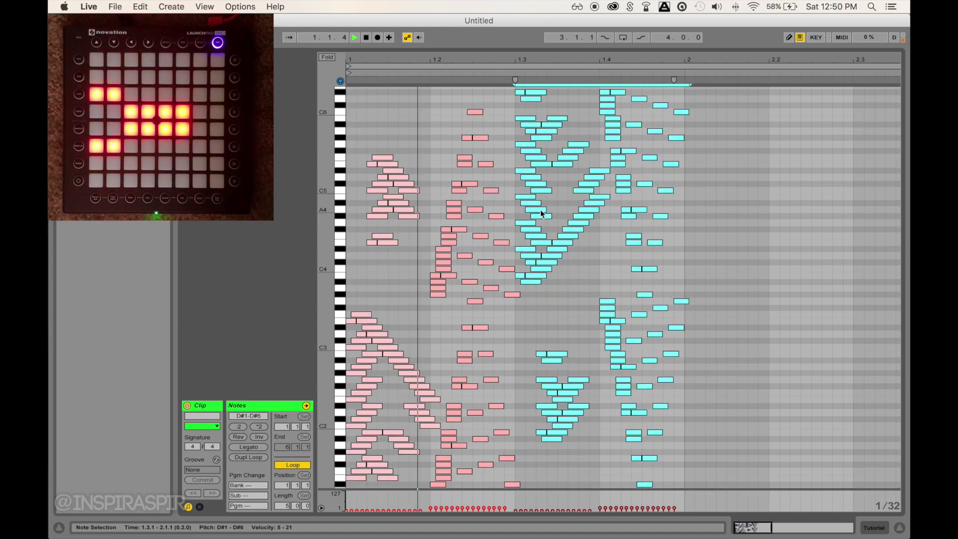
pyautogui.press('Up')
pyautogui.press('Down')
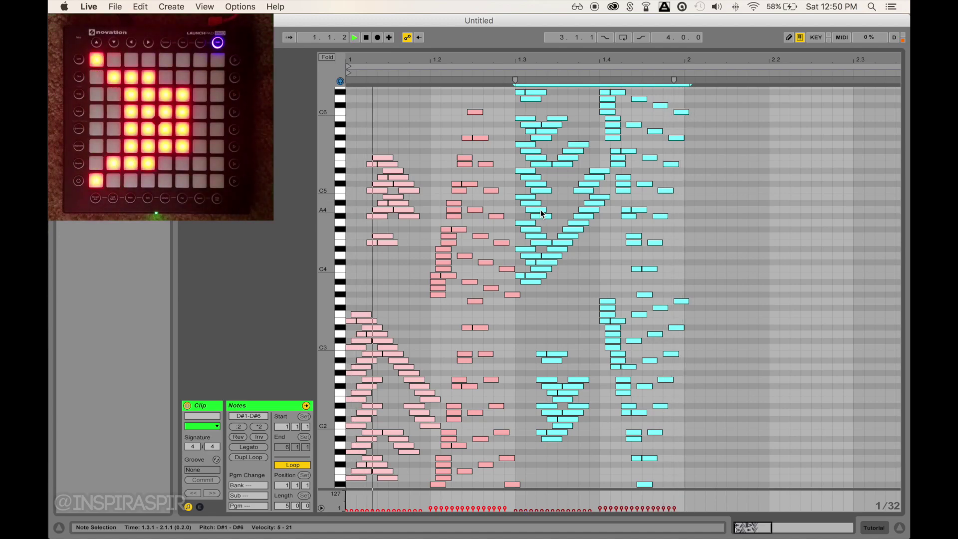
pyautogui.press('space')
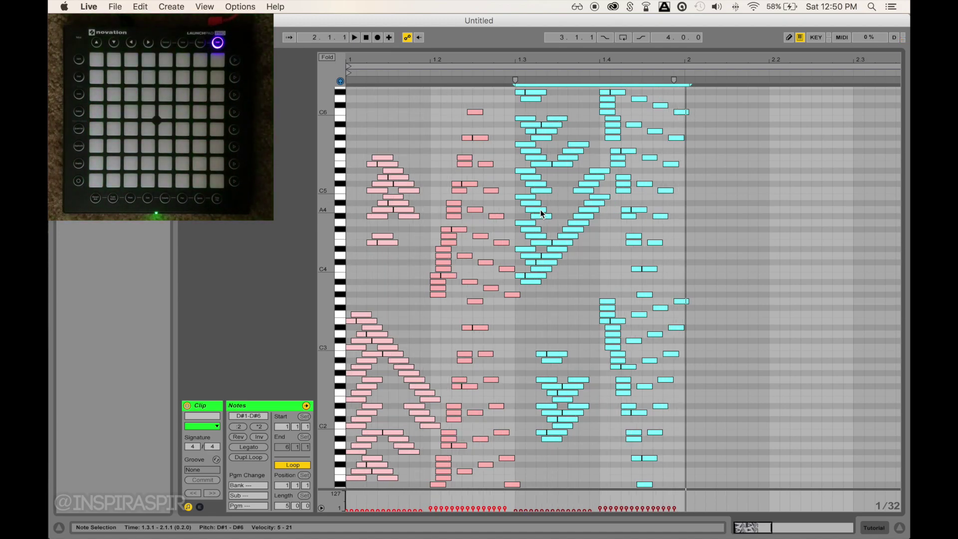
# - Select every note in the clip and set the velocity to 3
pyautogui.scroll(2, 492, 145)
pyautogui.moveTo(354, 115); pyautogui.dragTo(897, 312)
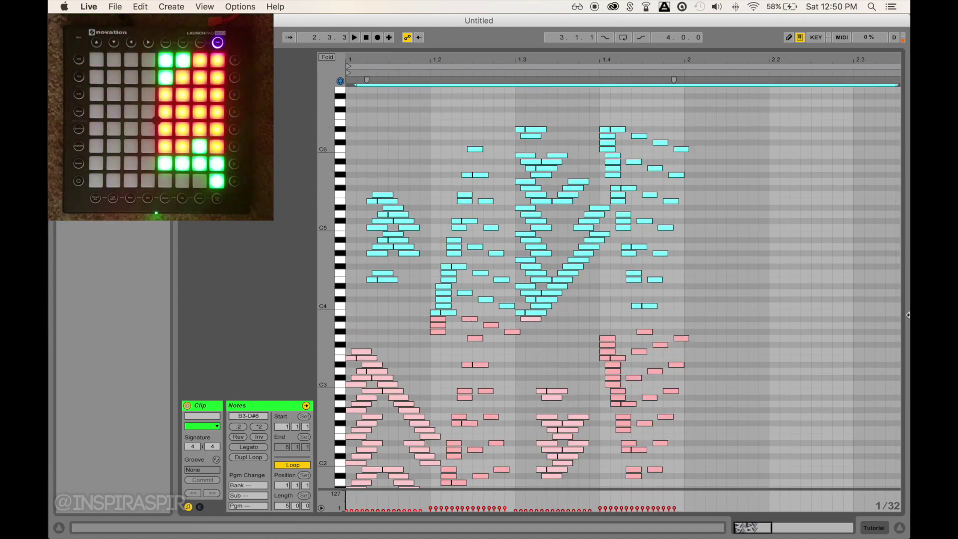
pyautogui.scroll(-5, 406, 166)
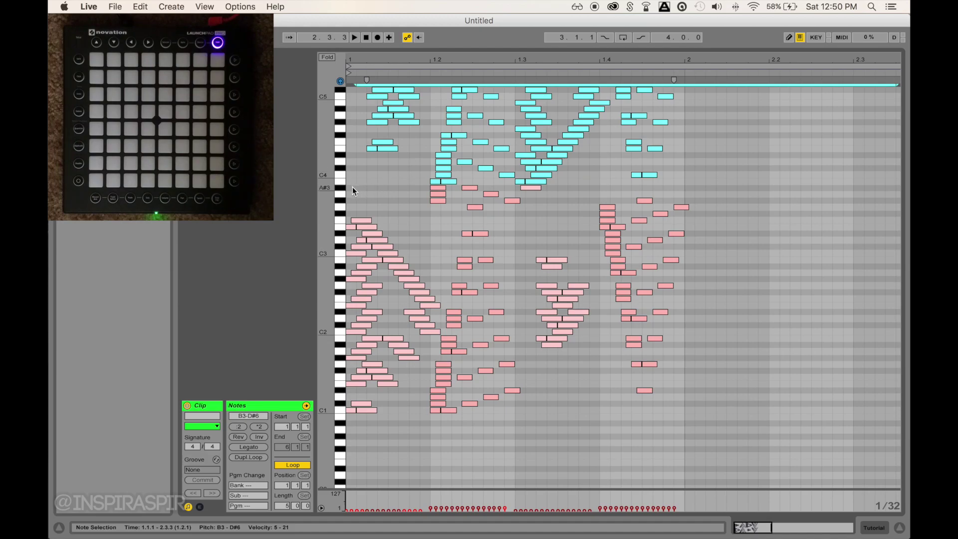
pyautogui.press('super+a')
pyautogui.moveTo(543, 167); pyautogui.dragTo(542, 188)
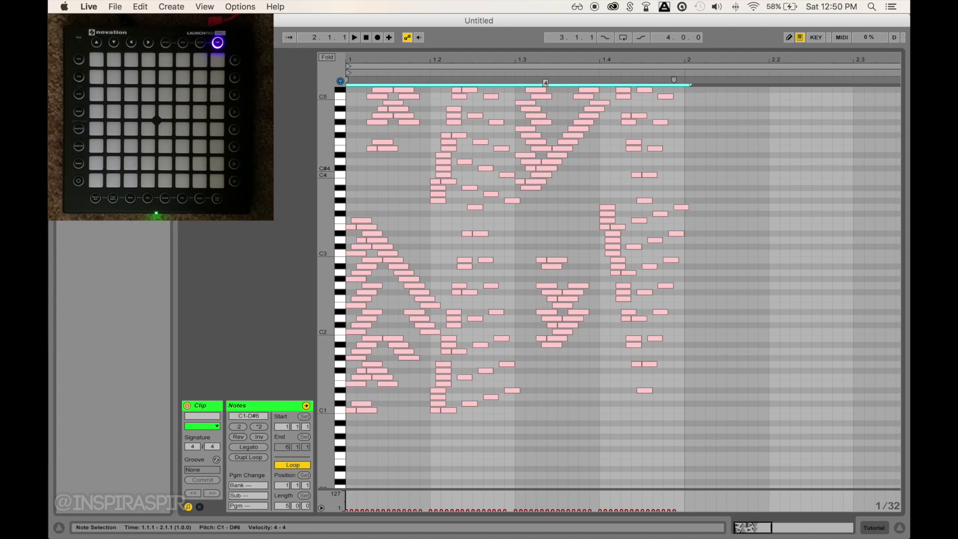
pyautogui.moveTo(543, 161); pyautogui.dragTo(543, 164)
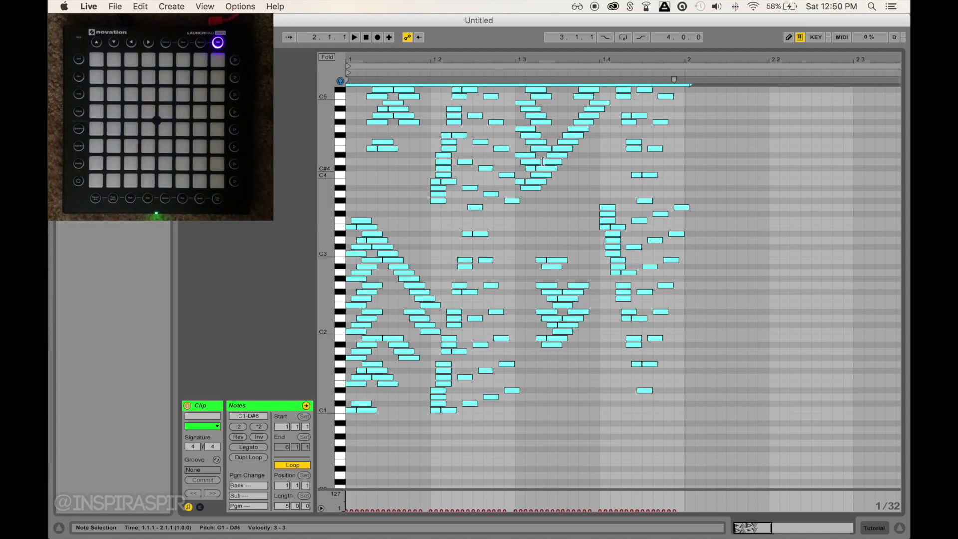
# - Show the arrangement, solo the Demo track and play it back
pyautogui.moveTo(517, 47); pyautogui.dragTo(482, 384)
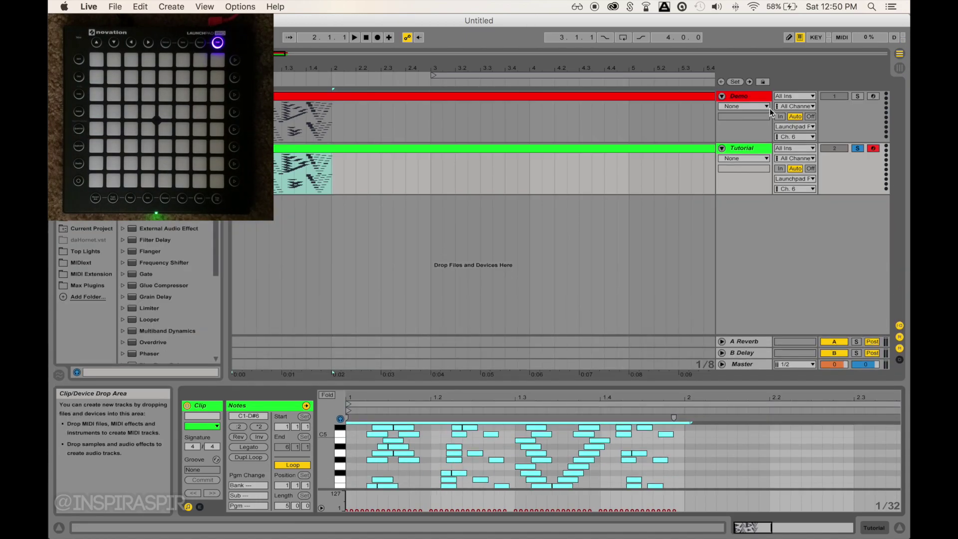
pyautogui.click(857, 97)
pyautogui.press('space')
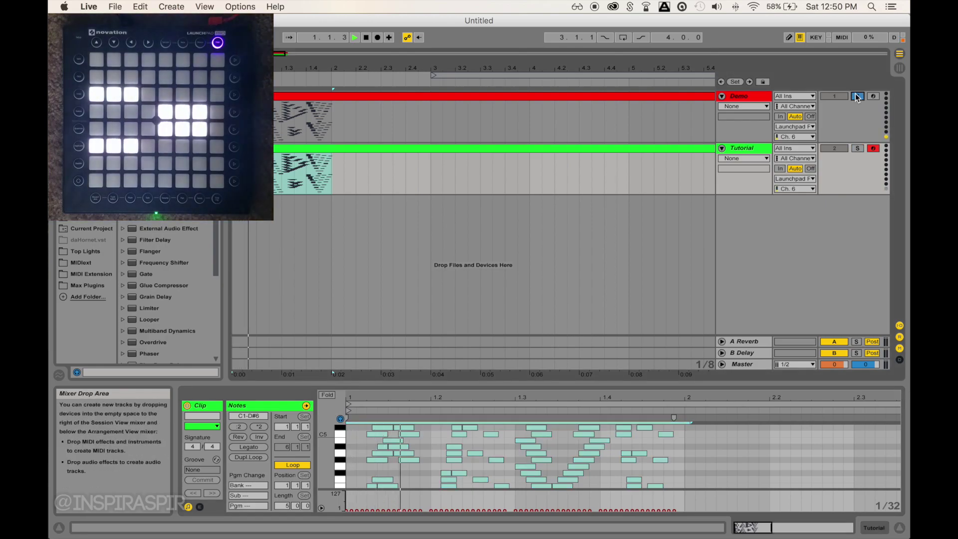
pyautogui.press('space')
# - Solo the Tutorial track and play back its finished light effect for comparison
pyautogui.click(857, 96)
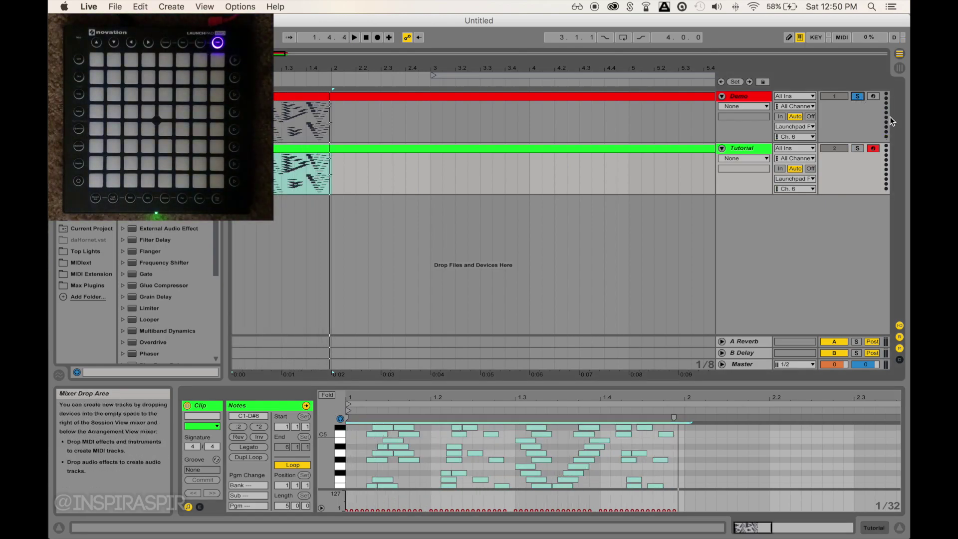
pyautogui.press('space')
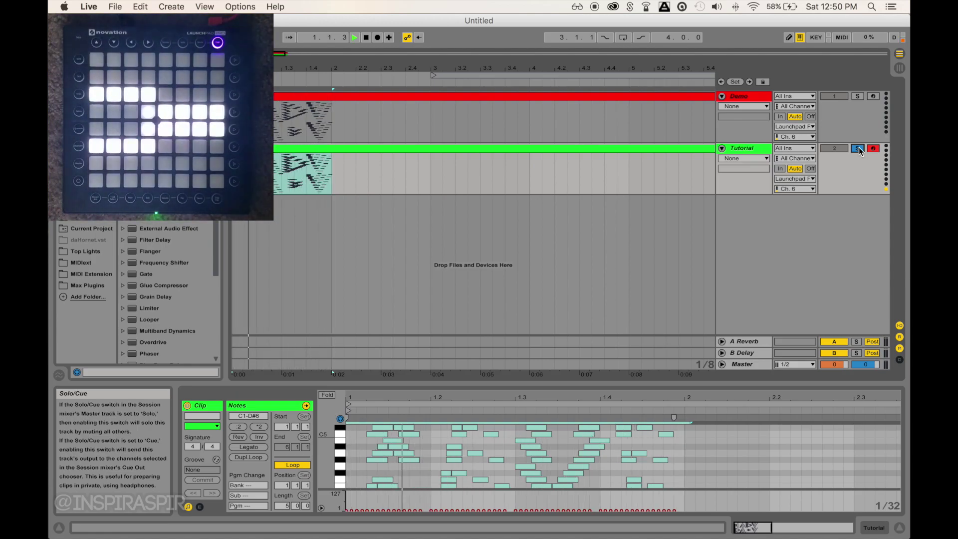
pyautogui.press('space')
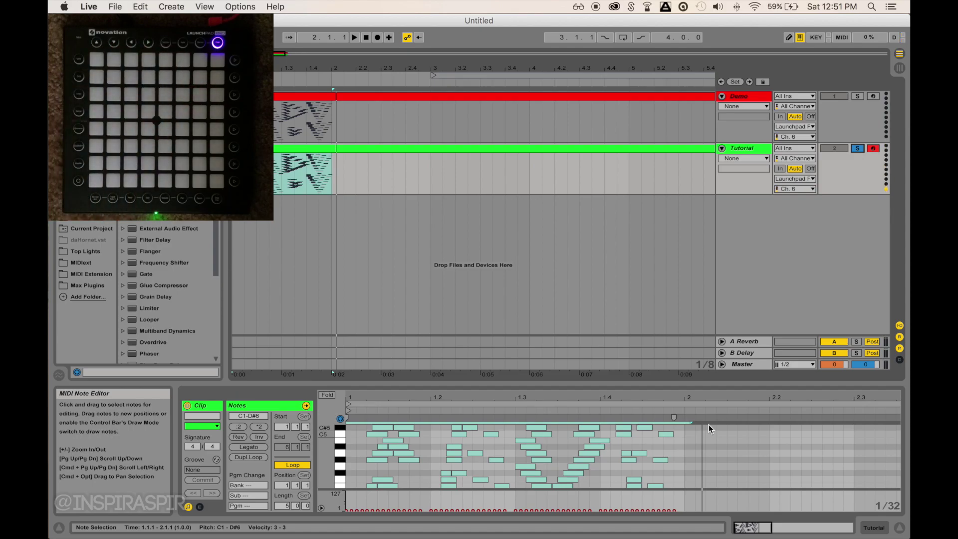
pyautogui.press('space')
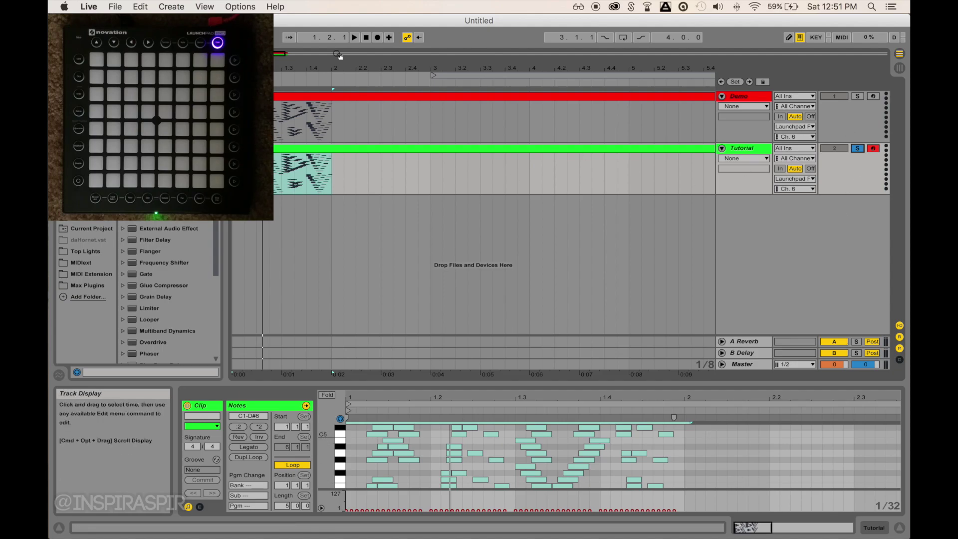
# - Zoom the arrangement out to the whole clips and view the Tutorial clip's notes in the enlarged note editor
pyautogui.moveTo(276, 54); pyautogui.dragTo(275, 30)
pyautogui.click(289, 150)
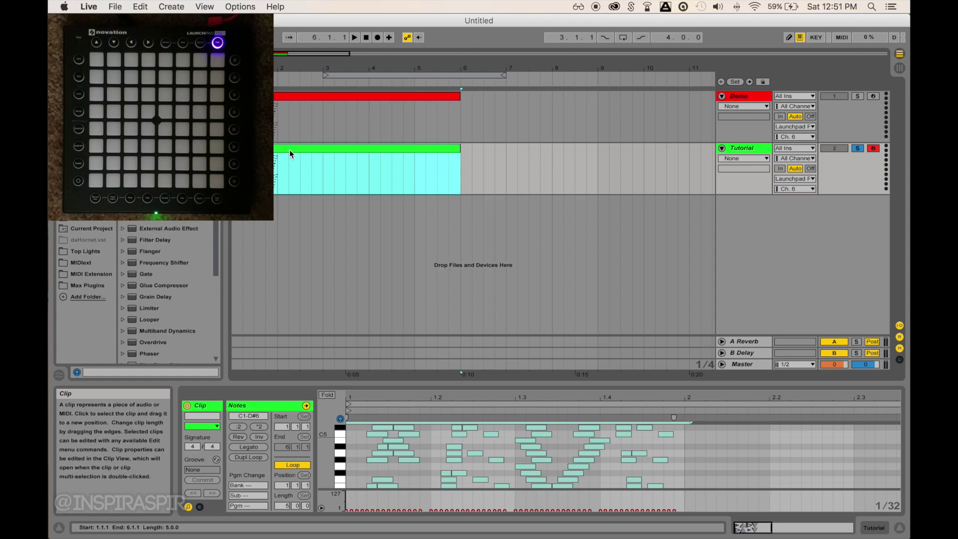
pyautogui.doubleClick(291, 149)
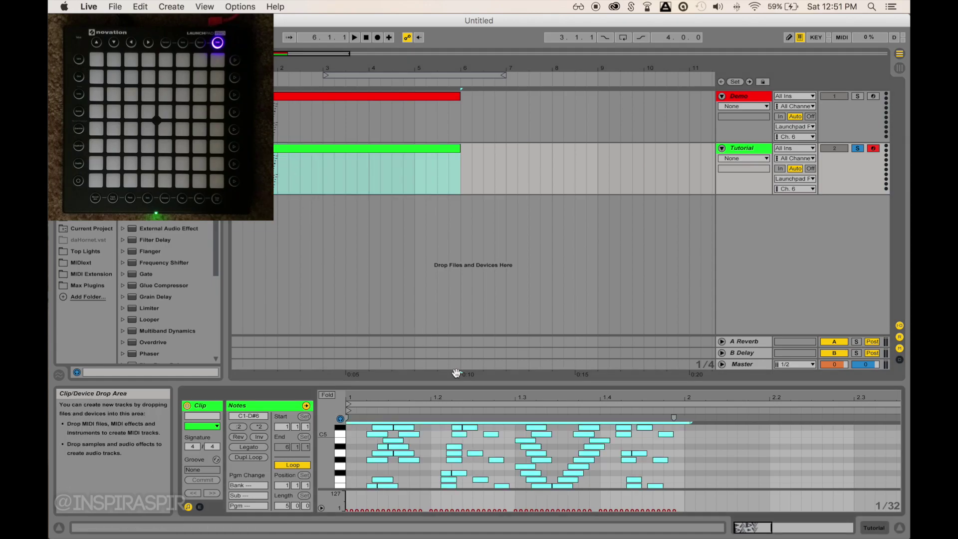
pyautogui.moveTo(449, 385); pyautogui.dragTo(481, 3)
pyautogui.scroll(3, 508, 177)
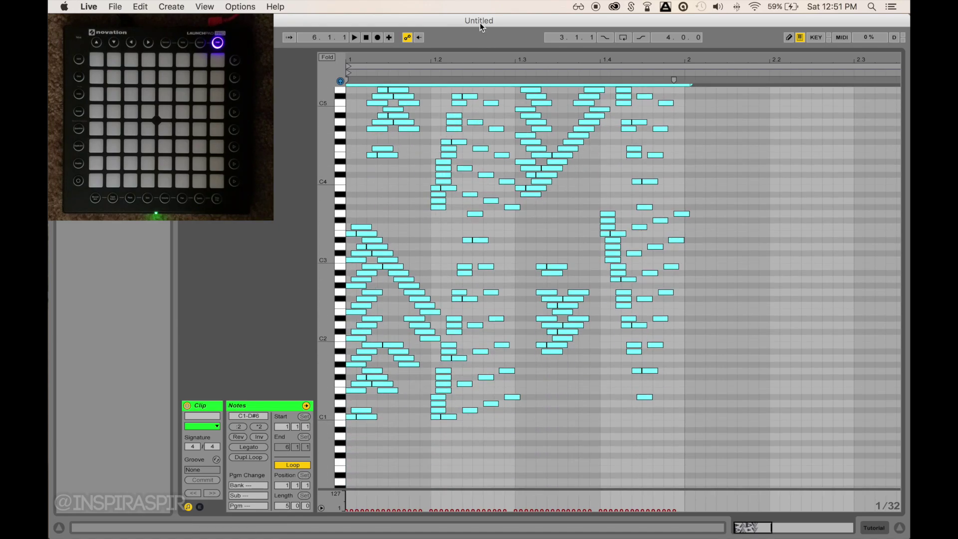
# - Return to the arrangement and compare the Demo clip's notes with those of the Tutorial clip
pyautogui.moveTo(465, 46); pyautogui.dragTo(472, 310)
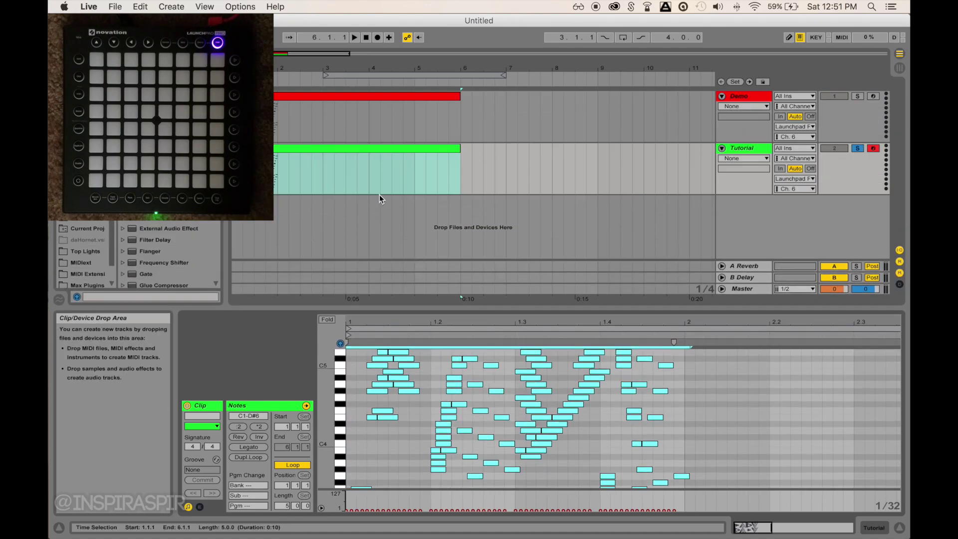
pyautogui.click(400, 92)
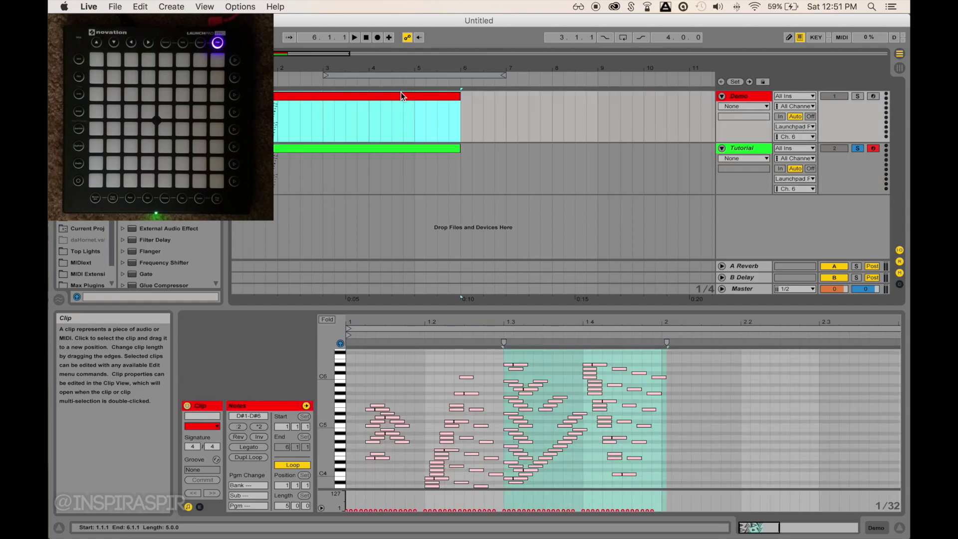
pyautogui.click(382, 157)
pyautogui.click(374, 148)
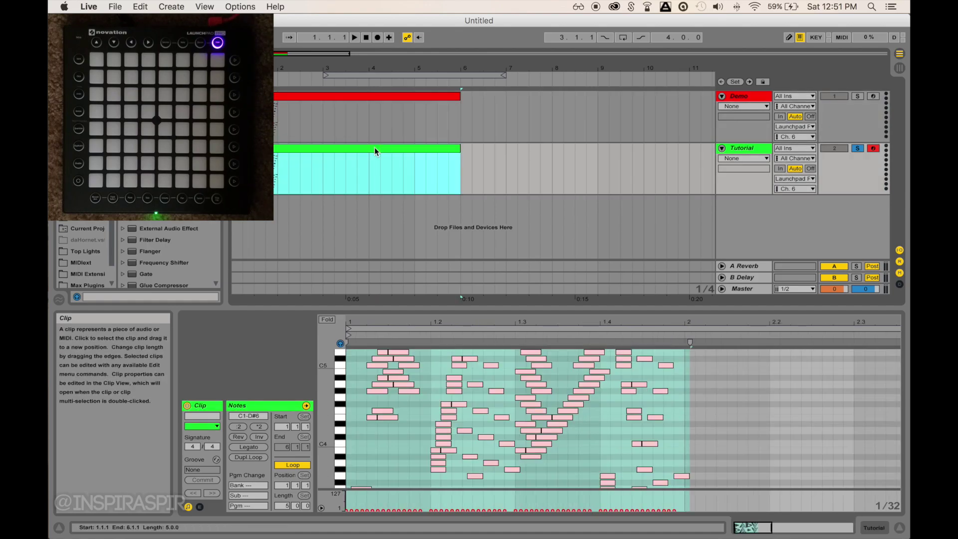